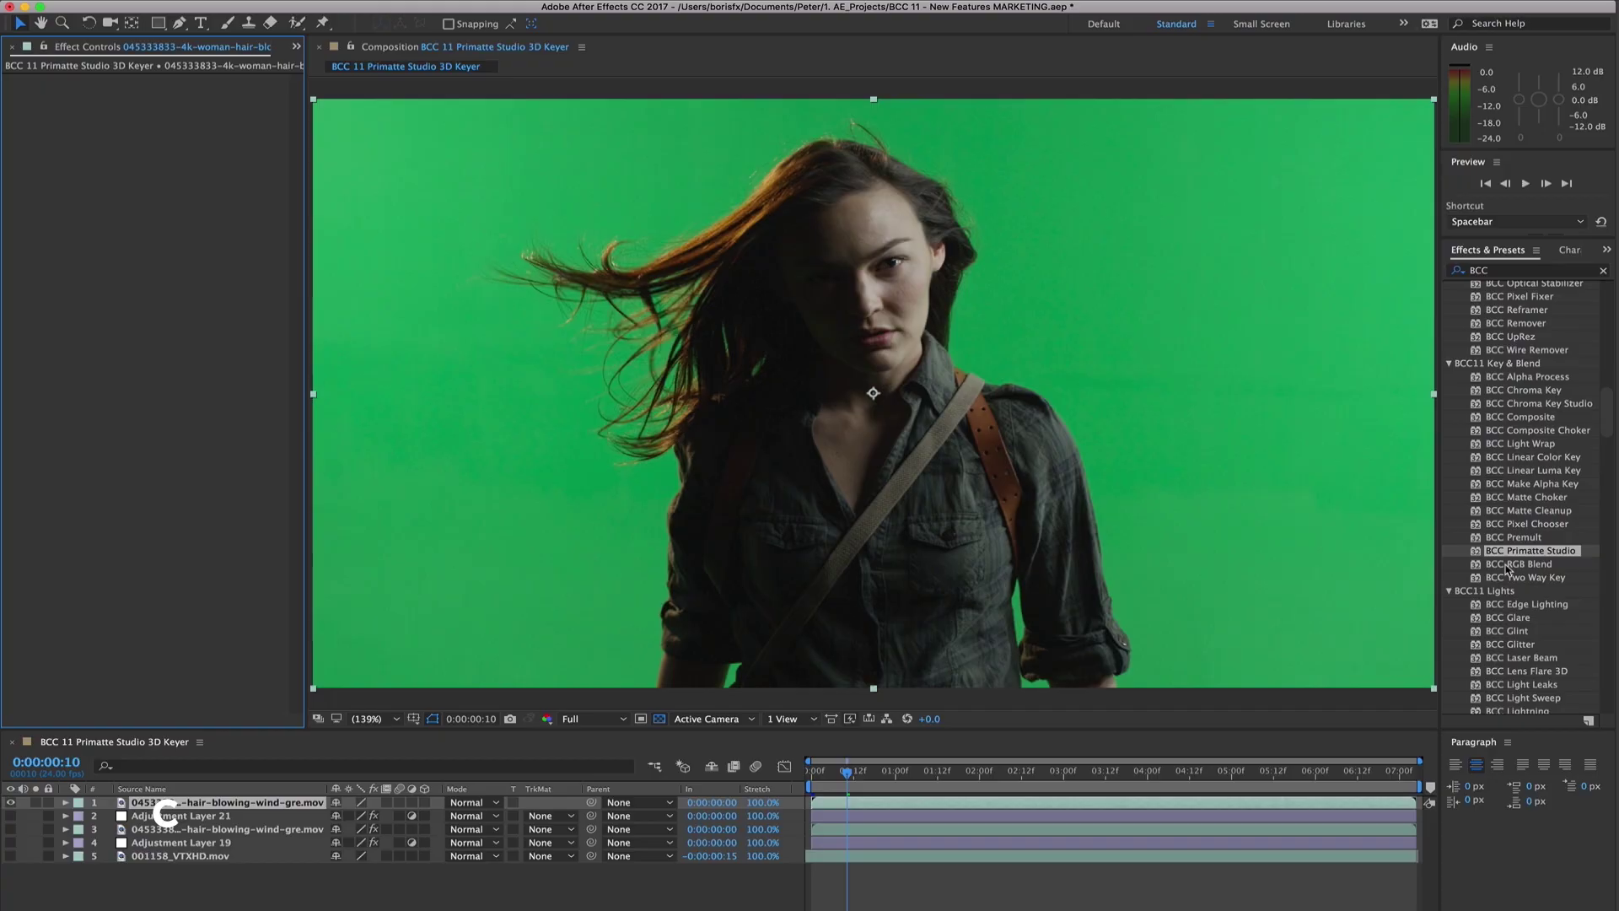
- Apply BCC Primatte Studio to the green-screen clip and move its HUD off the woman
drag(1527, 552, 932, 363)
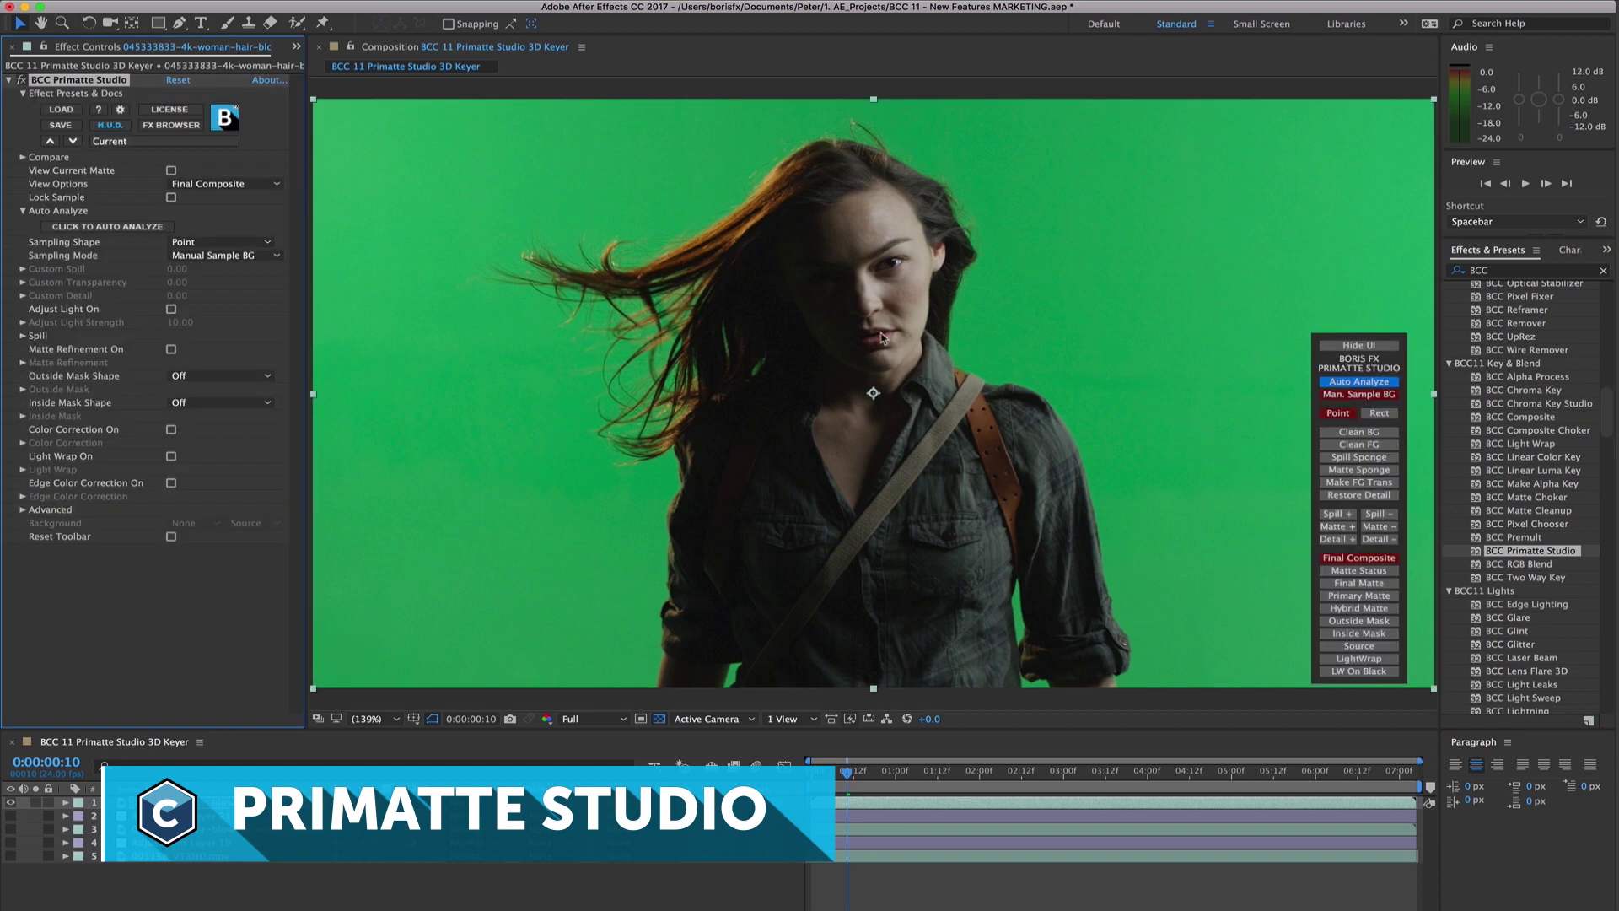
drag(1345, 367, 421, 305)
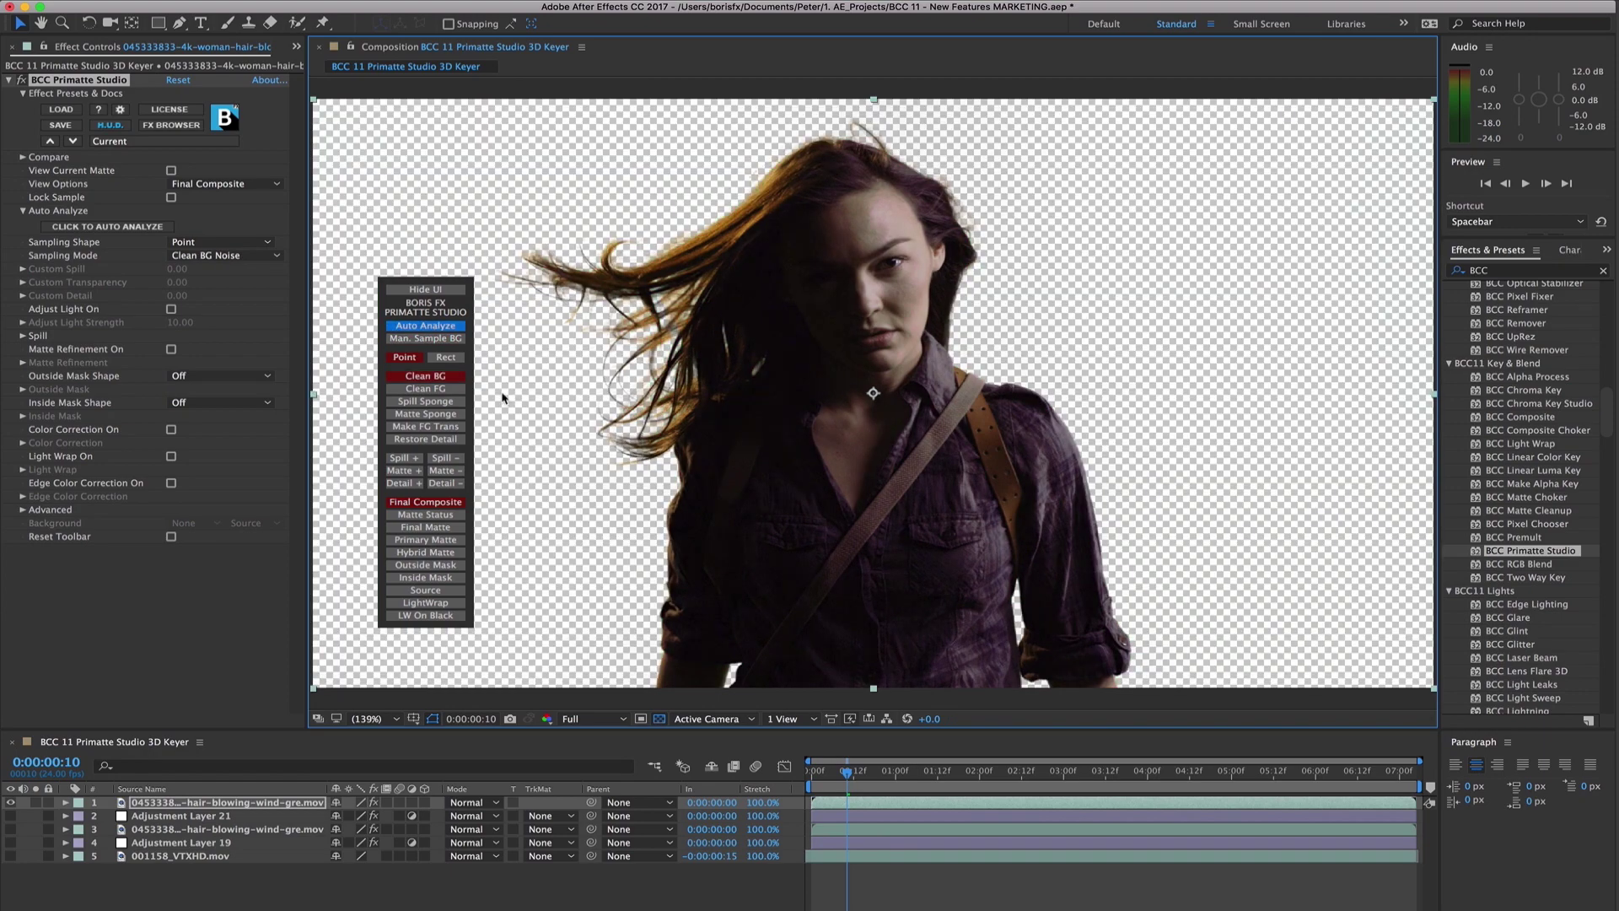
- In Matte Status view with Rect sampling, clean background noise in all four corners
click(452, 517)
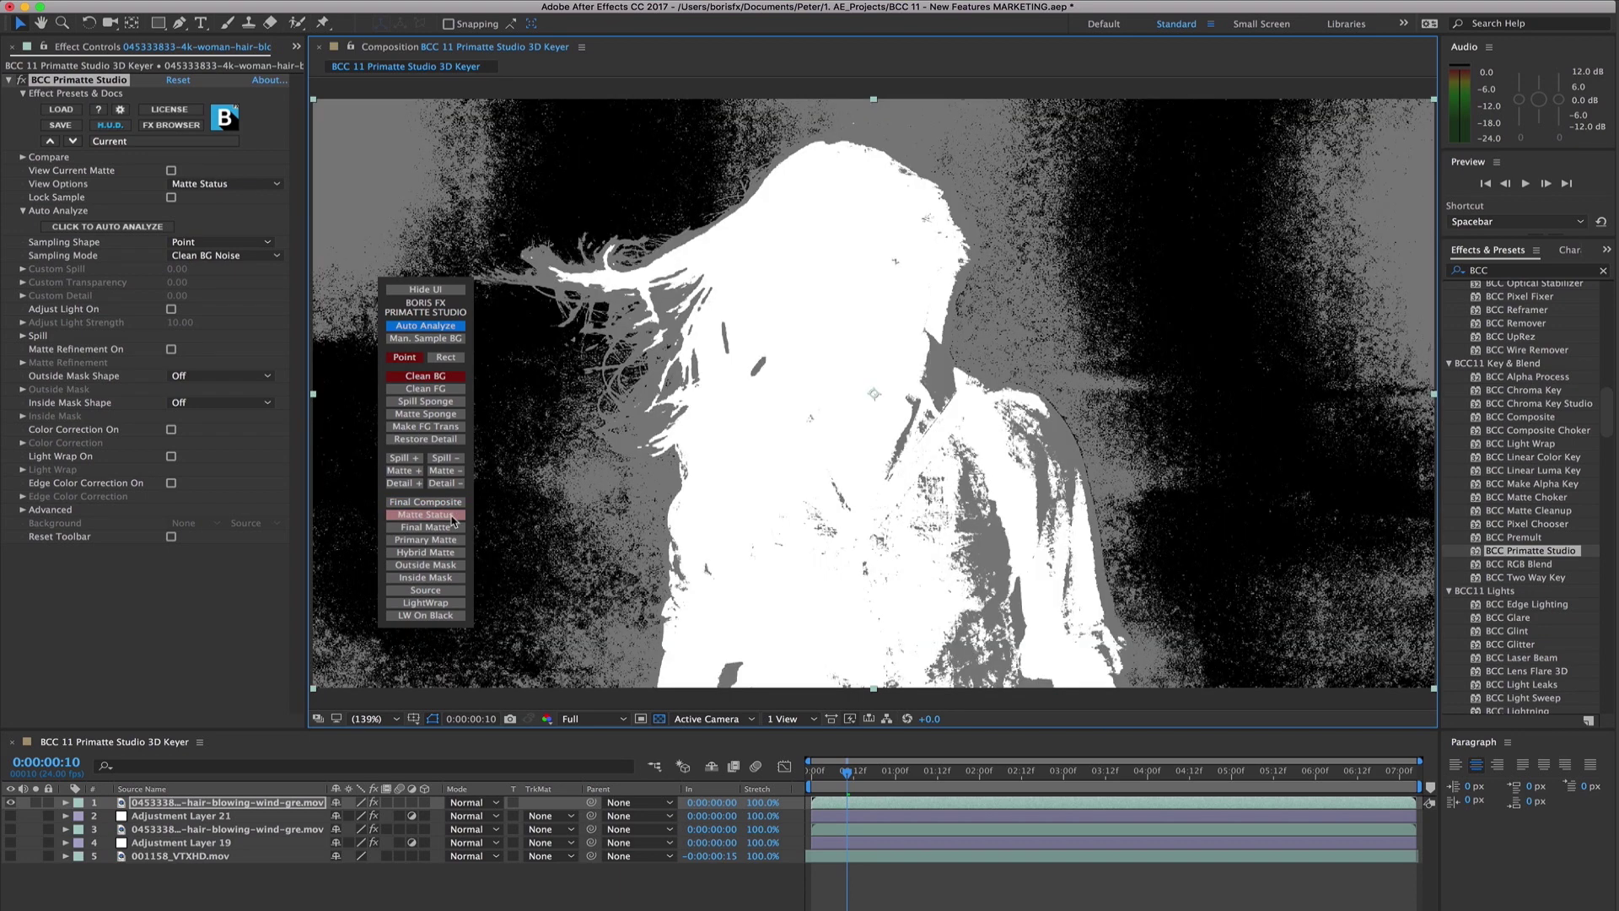
click(452, 358)
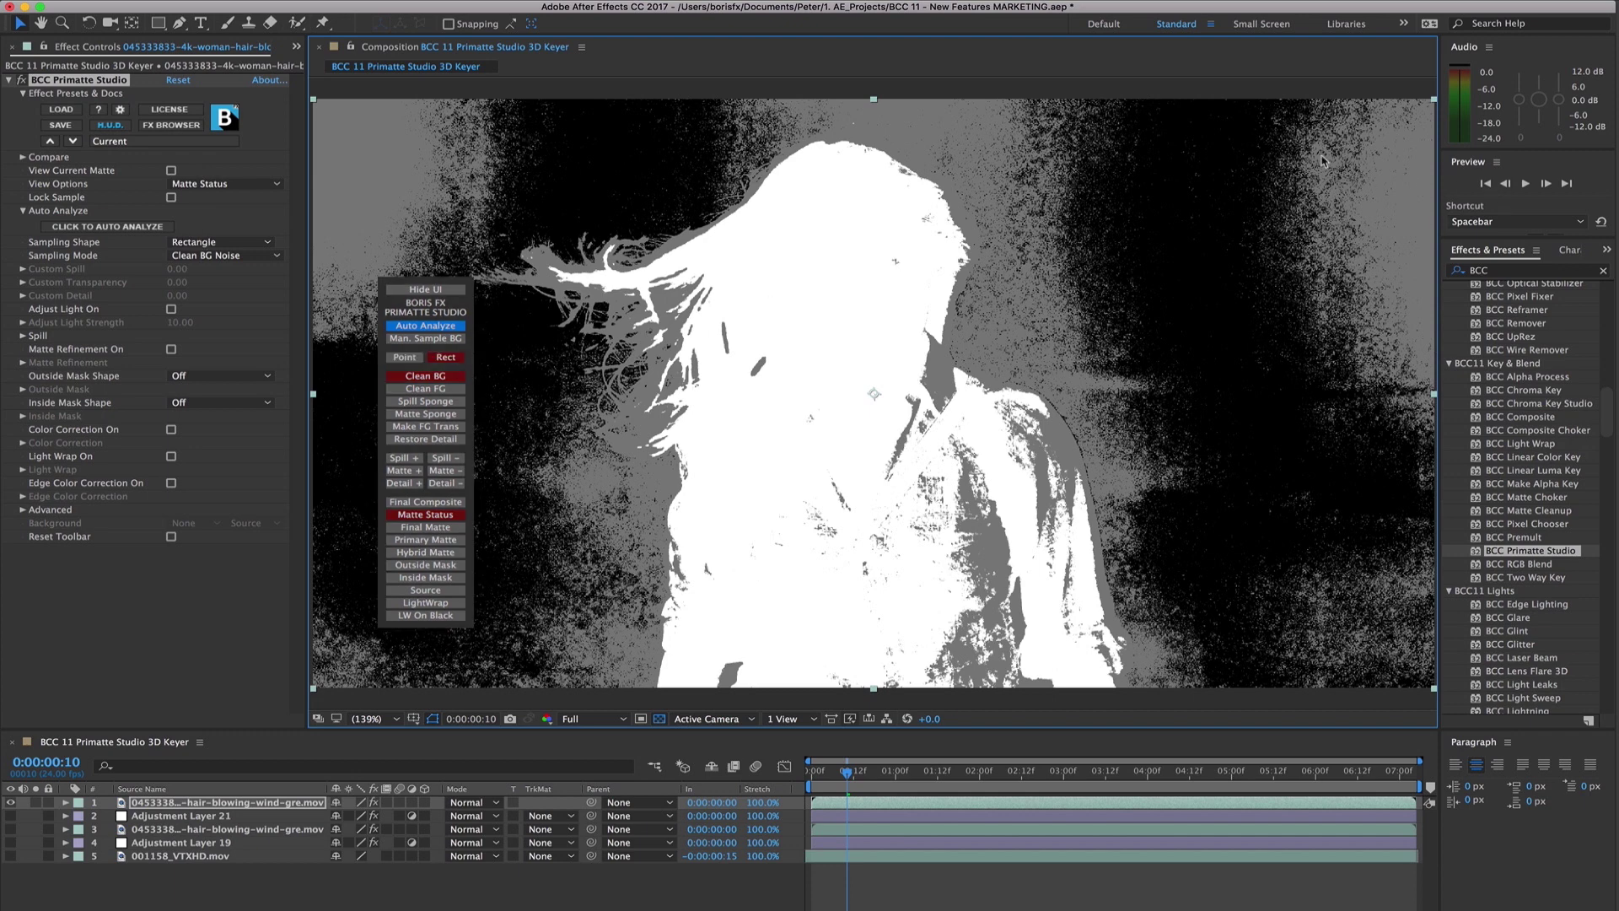
drag(1366, 129, 1432, 245)
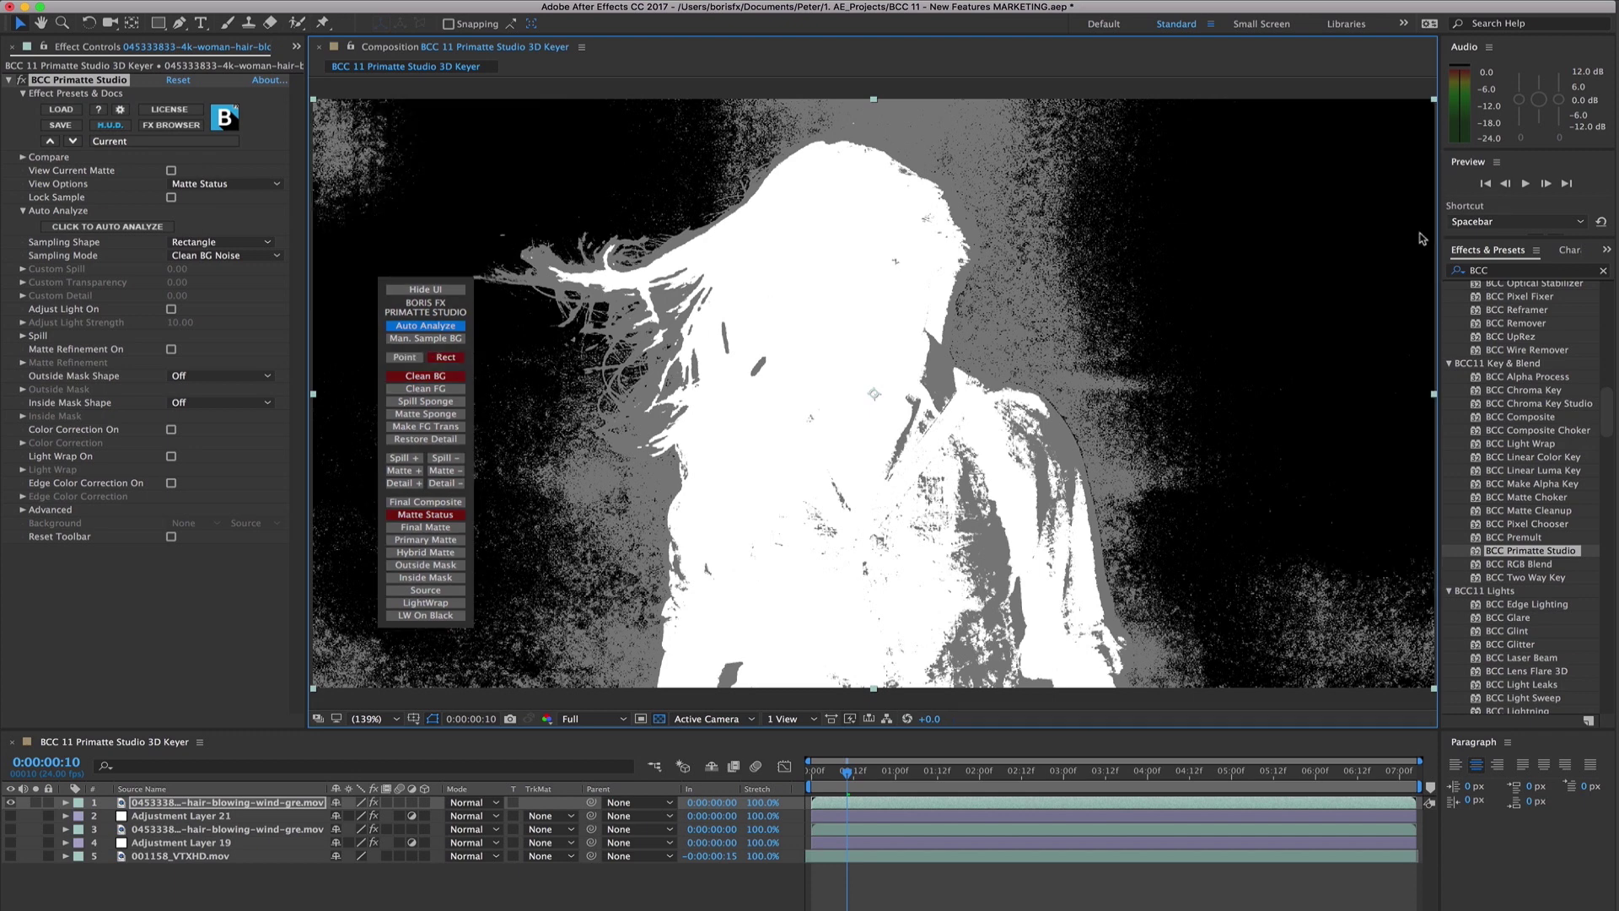
drag(1088, 150, 946, 112)
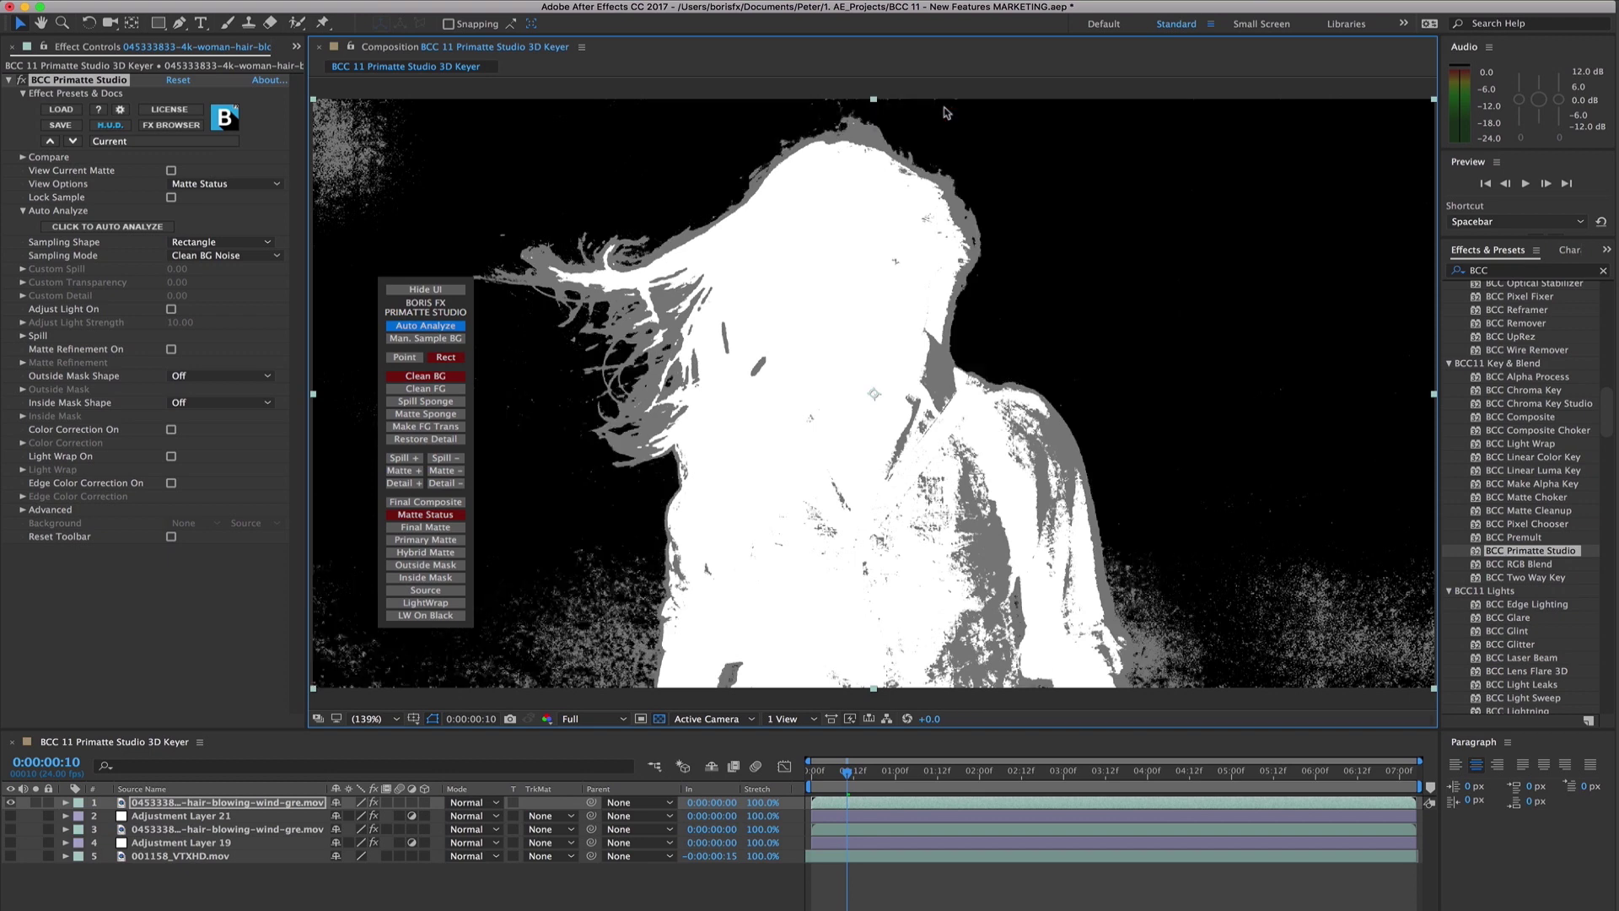
drag(462, 183, 325, 123)
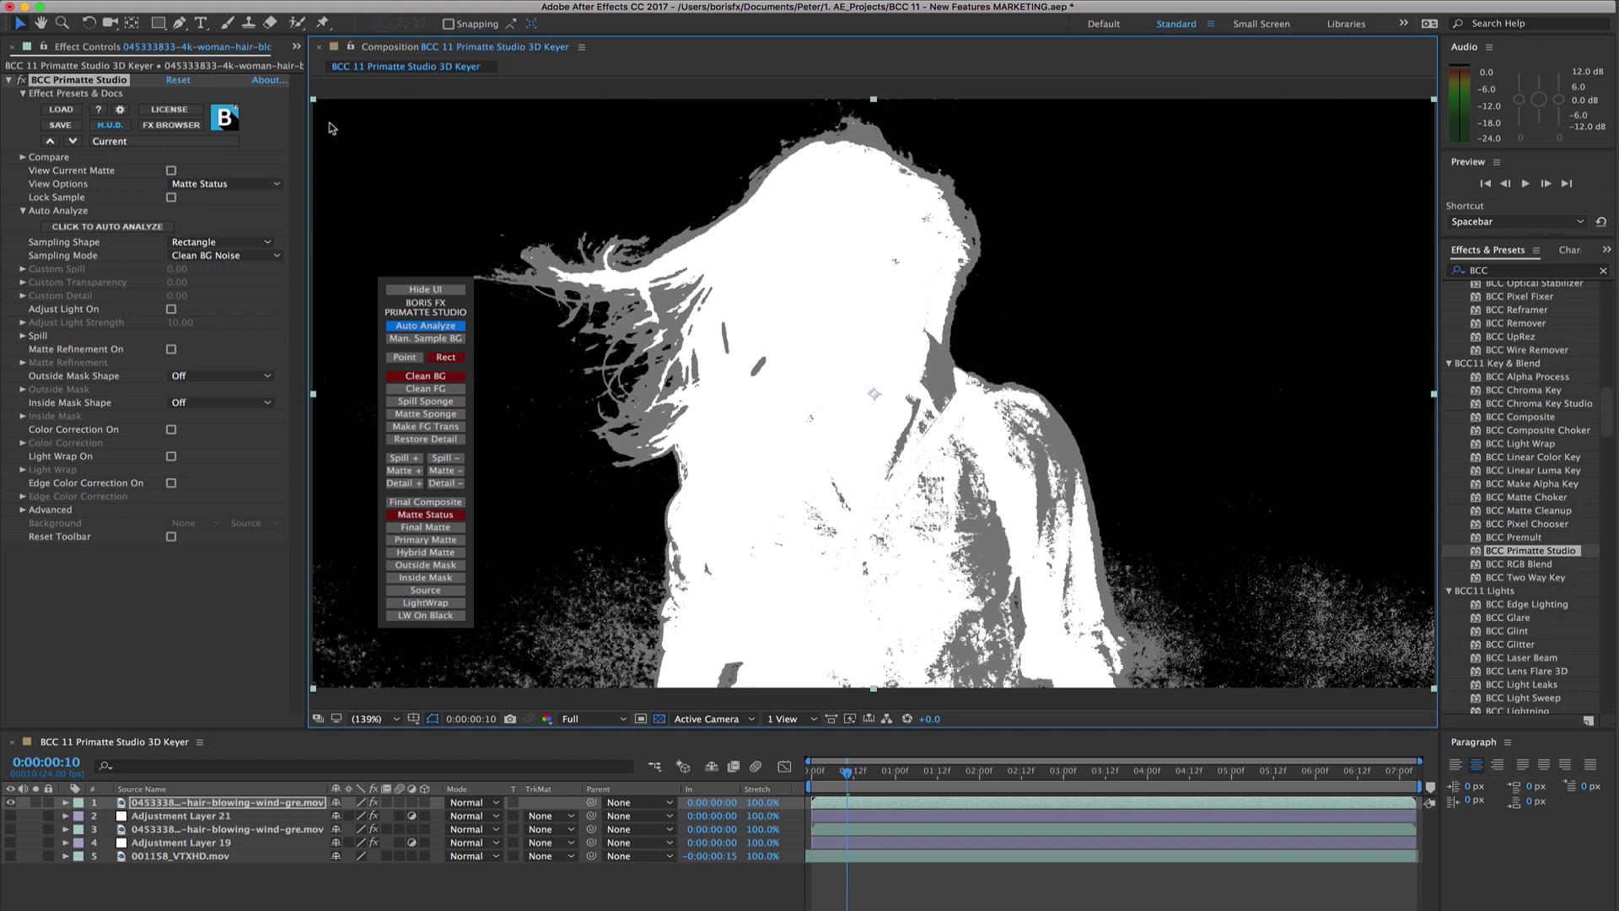
drag(527, 547, 640, 682)
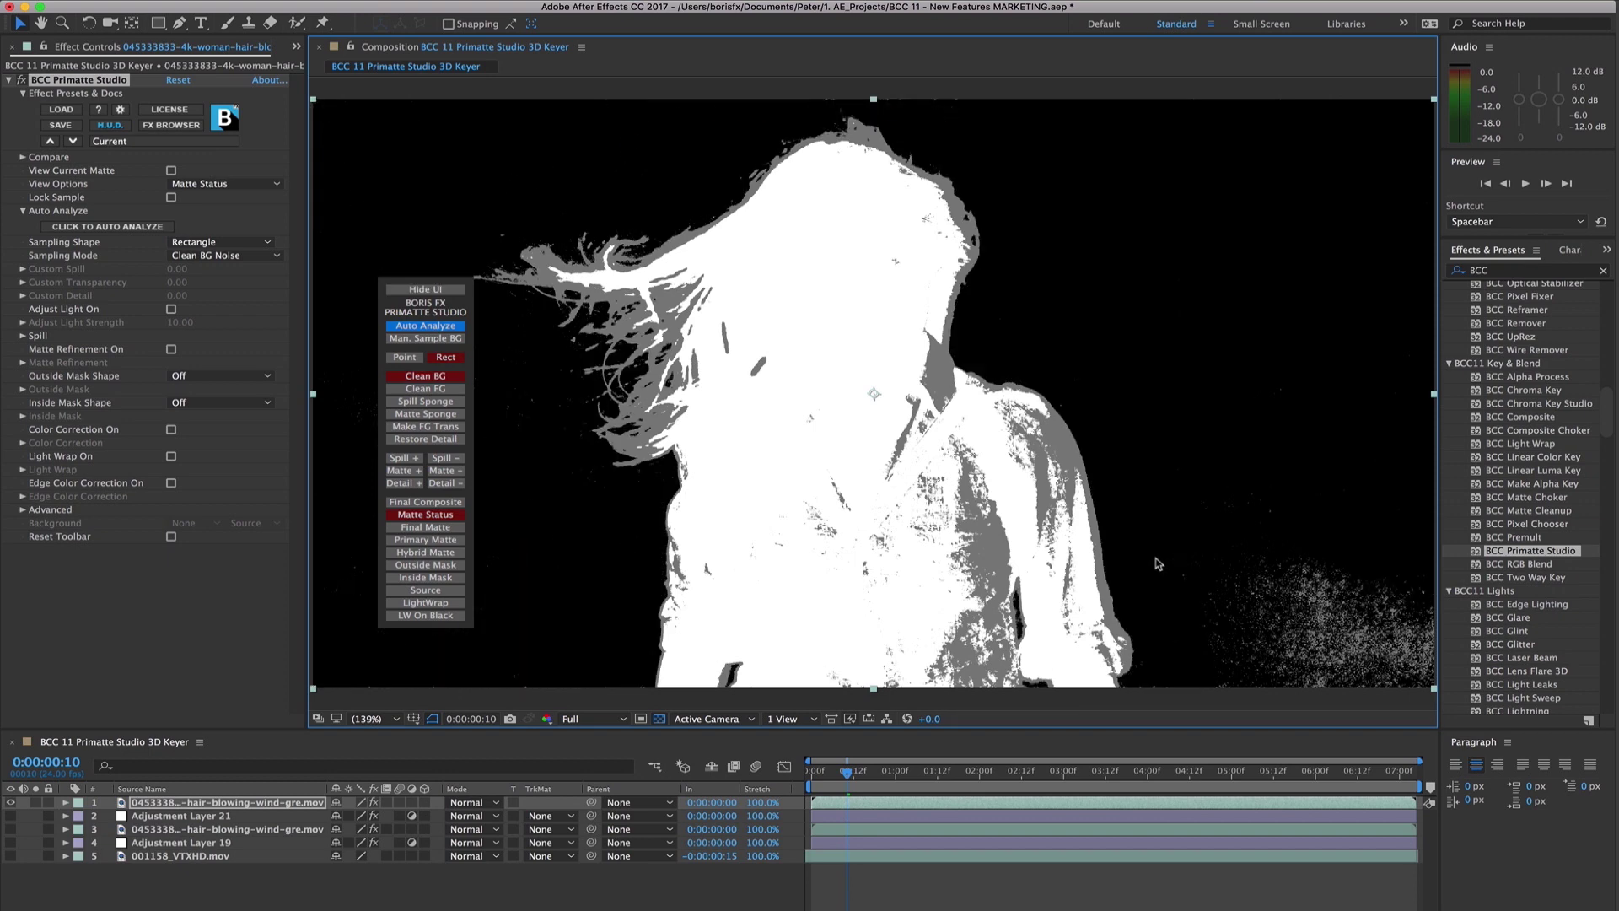
drag(1231, 552, 1432, 685)
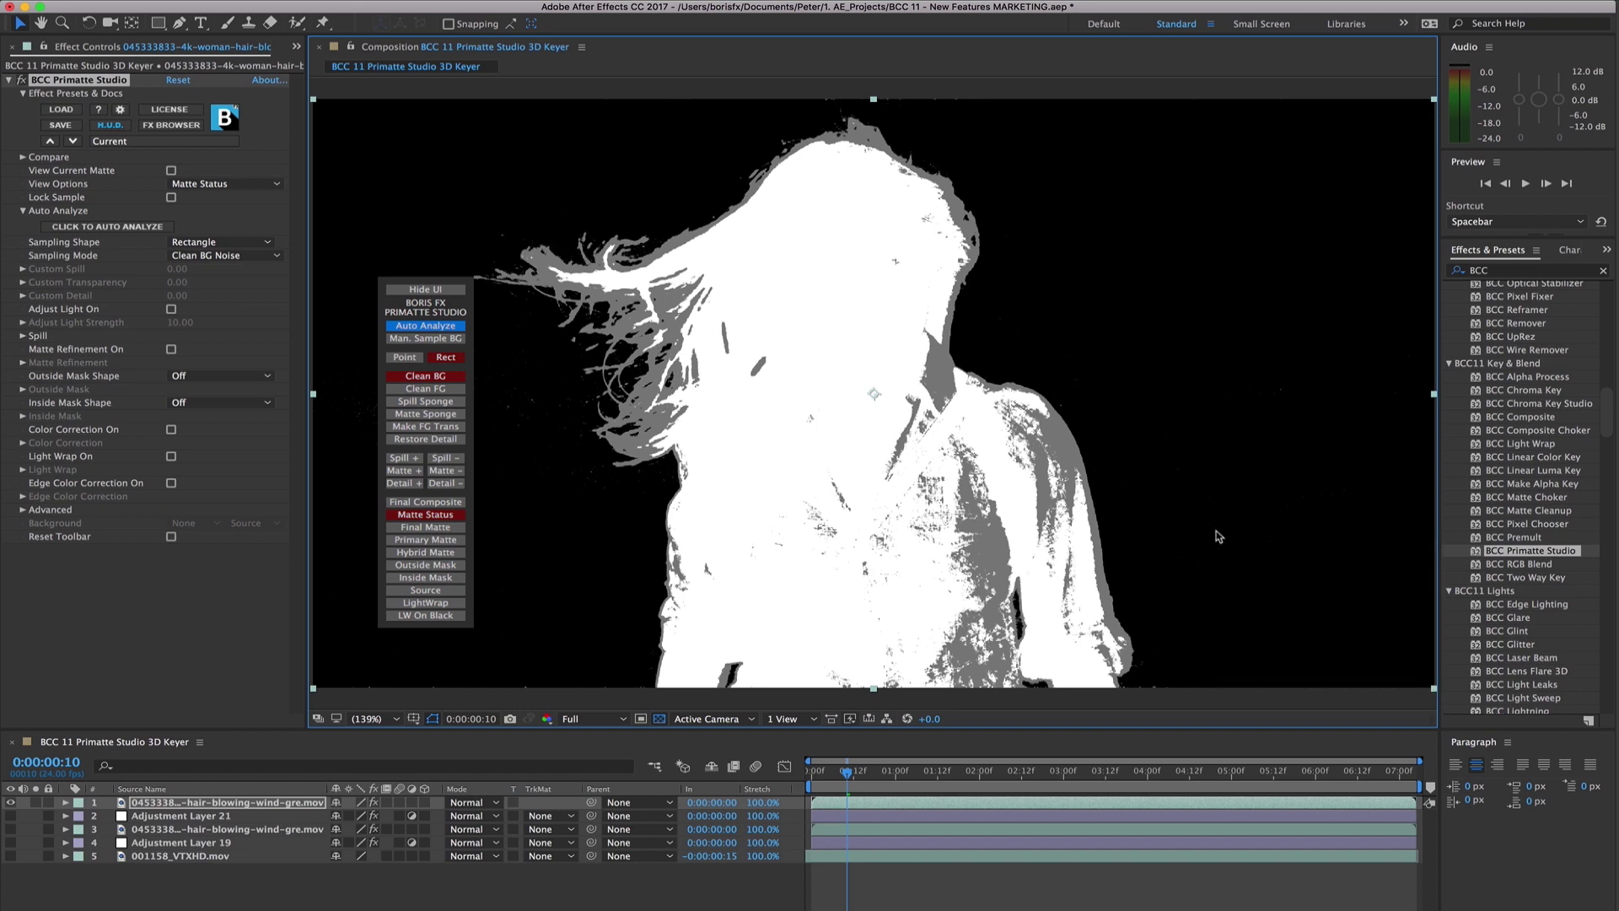
- Clean foreground noise so the woman's shoulder and top of her hair are solid
click(426, 389)
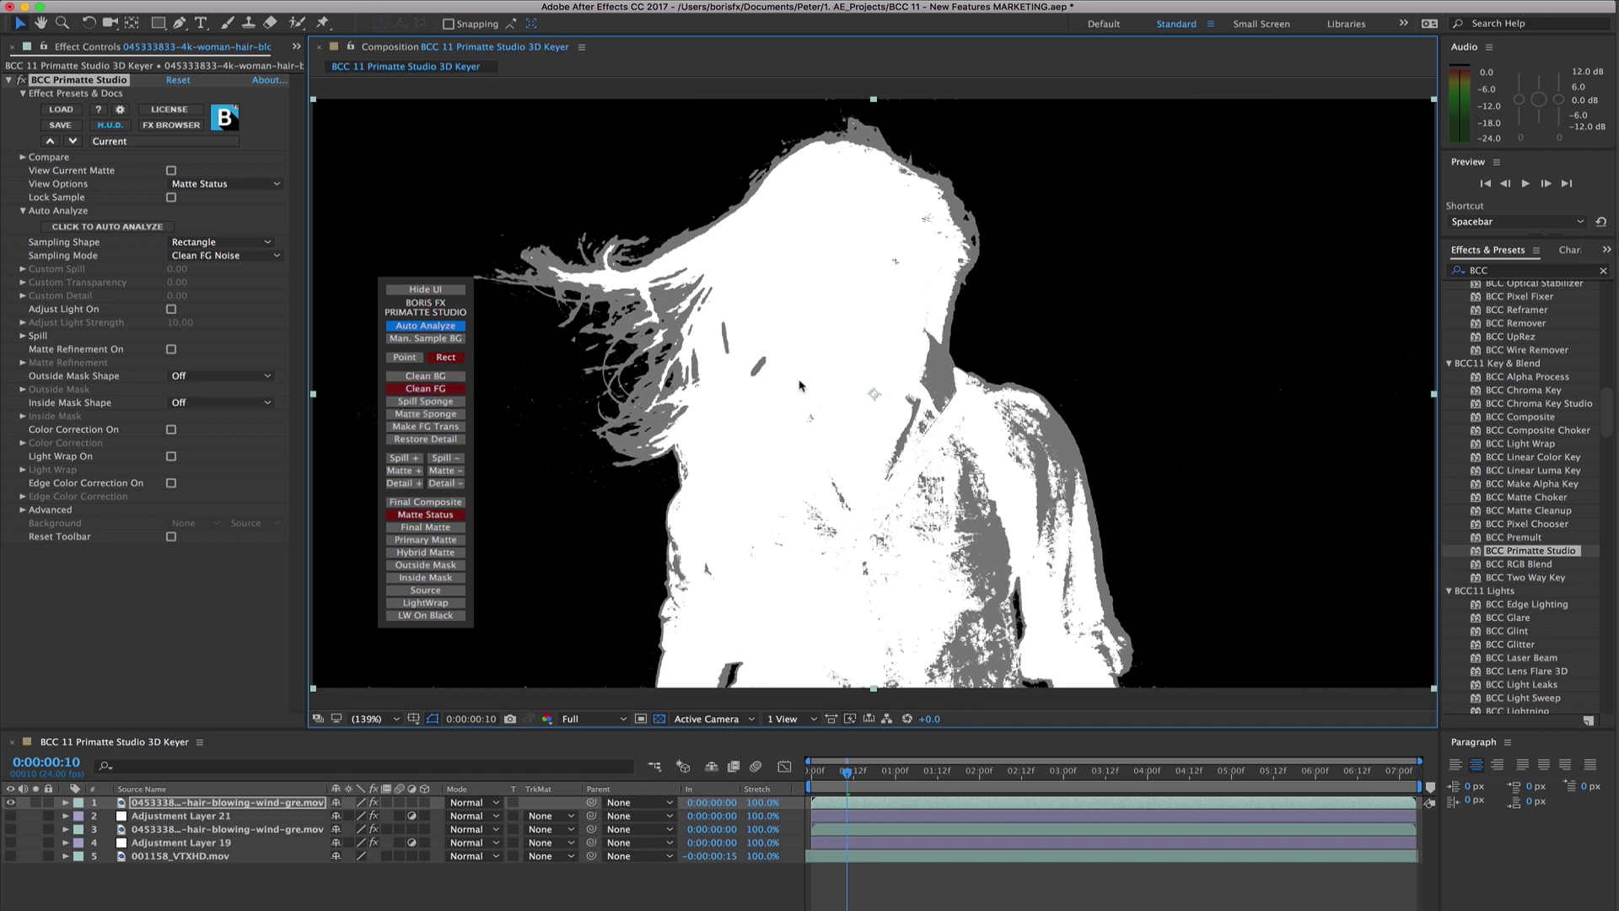
drag(840, 364, 952, 432)
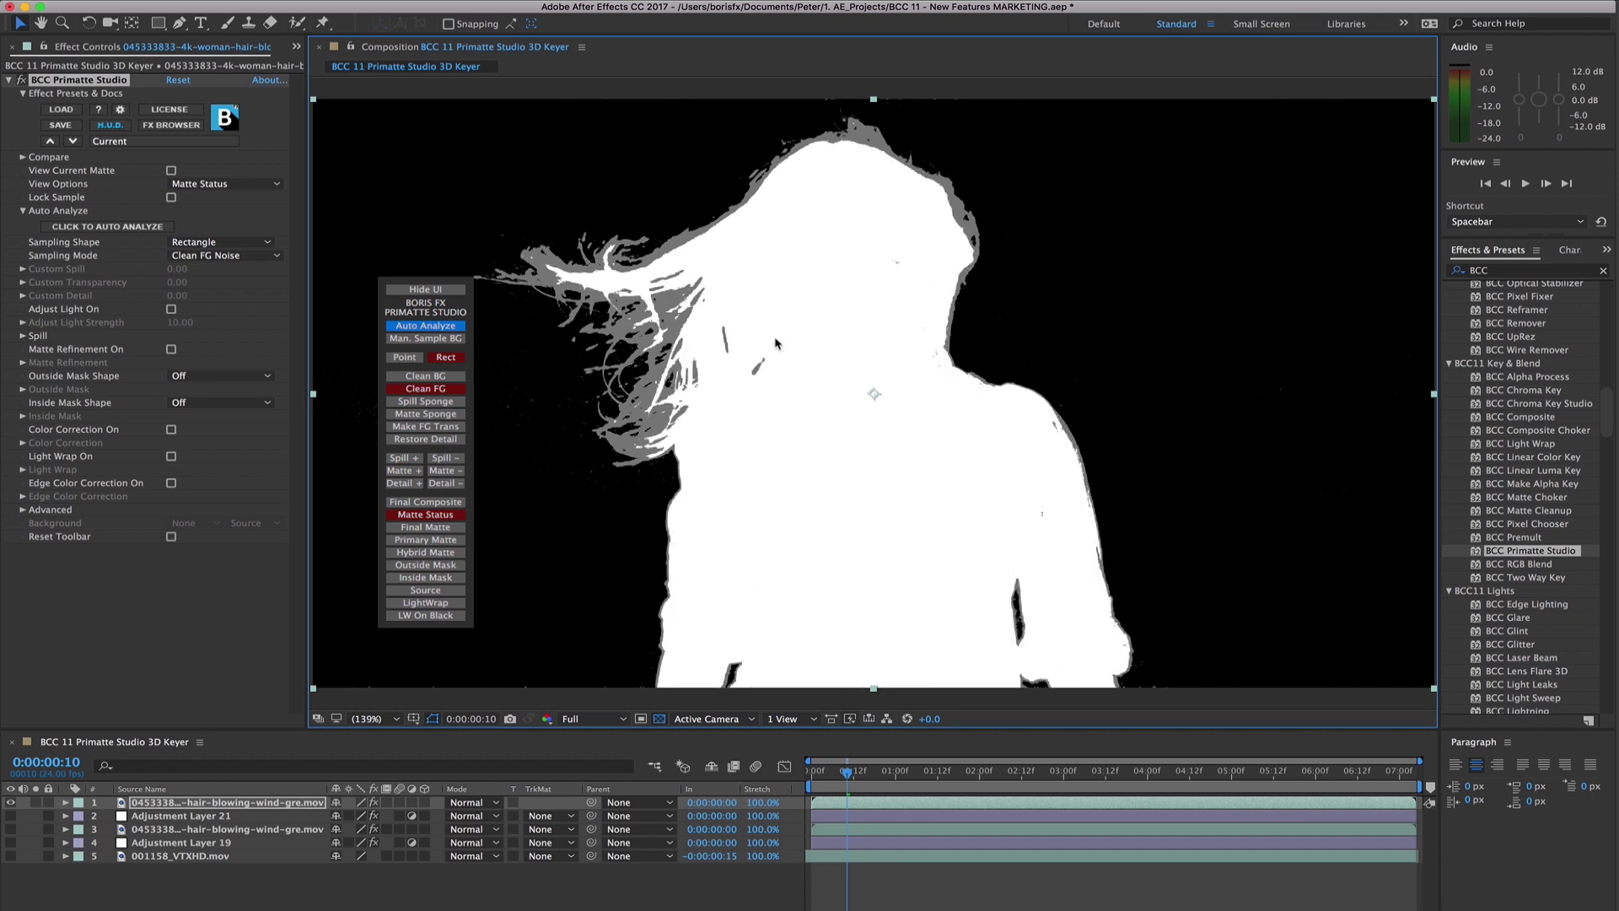
drag(857, 238, 924, 278)
- Check the Final Matte and Final Composite on later frames, then return to the clip start
click(437, 529)
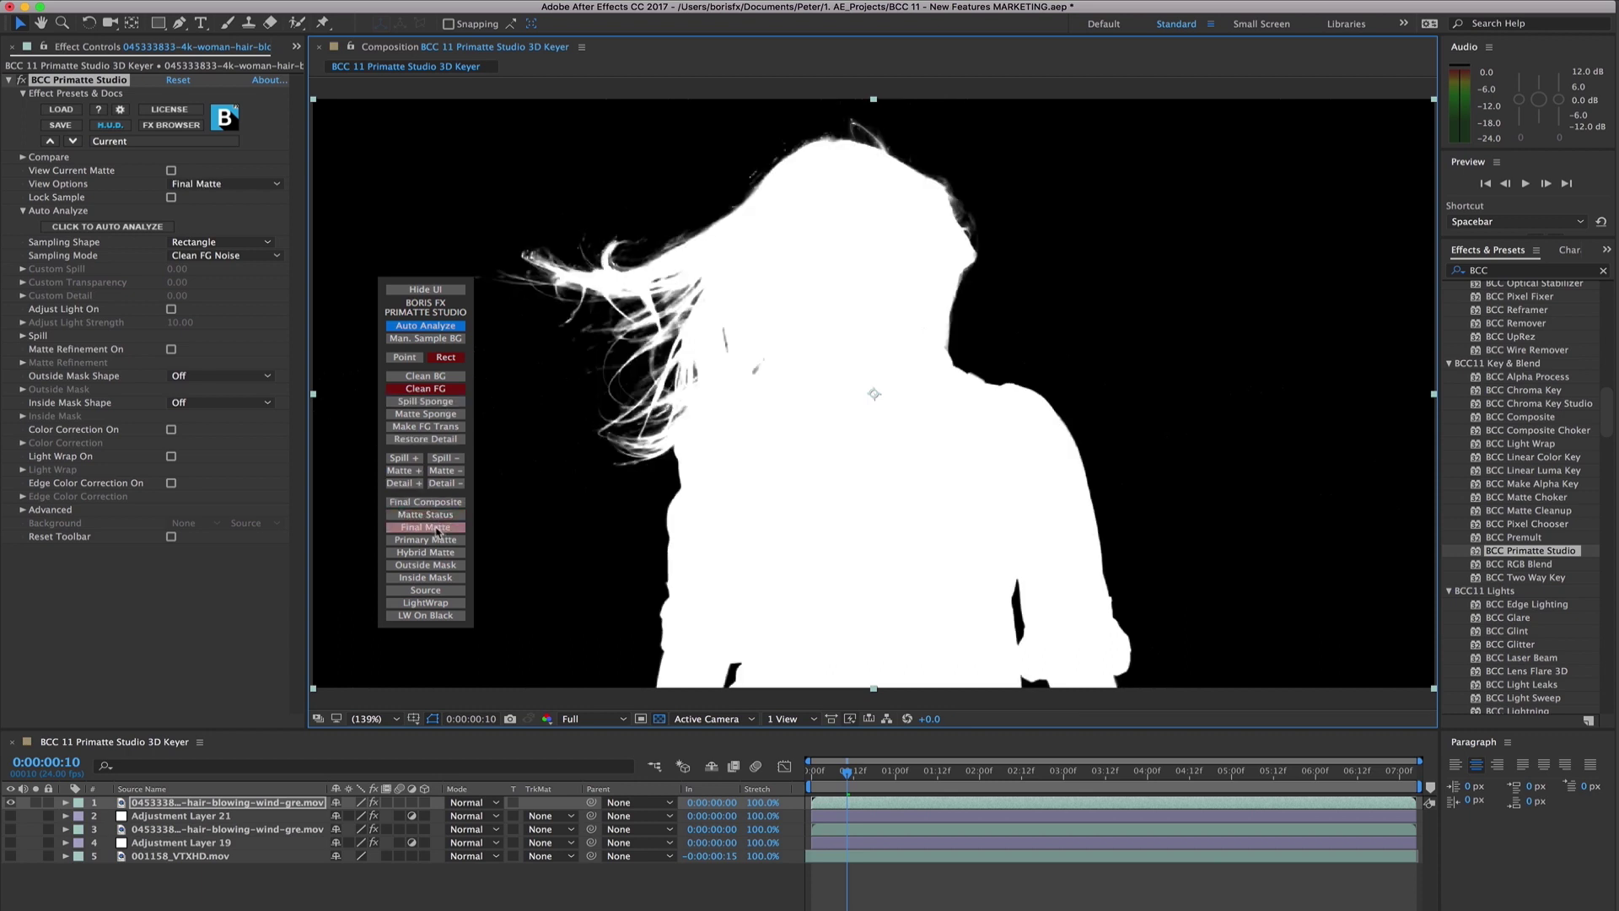
click(432, 503)
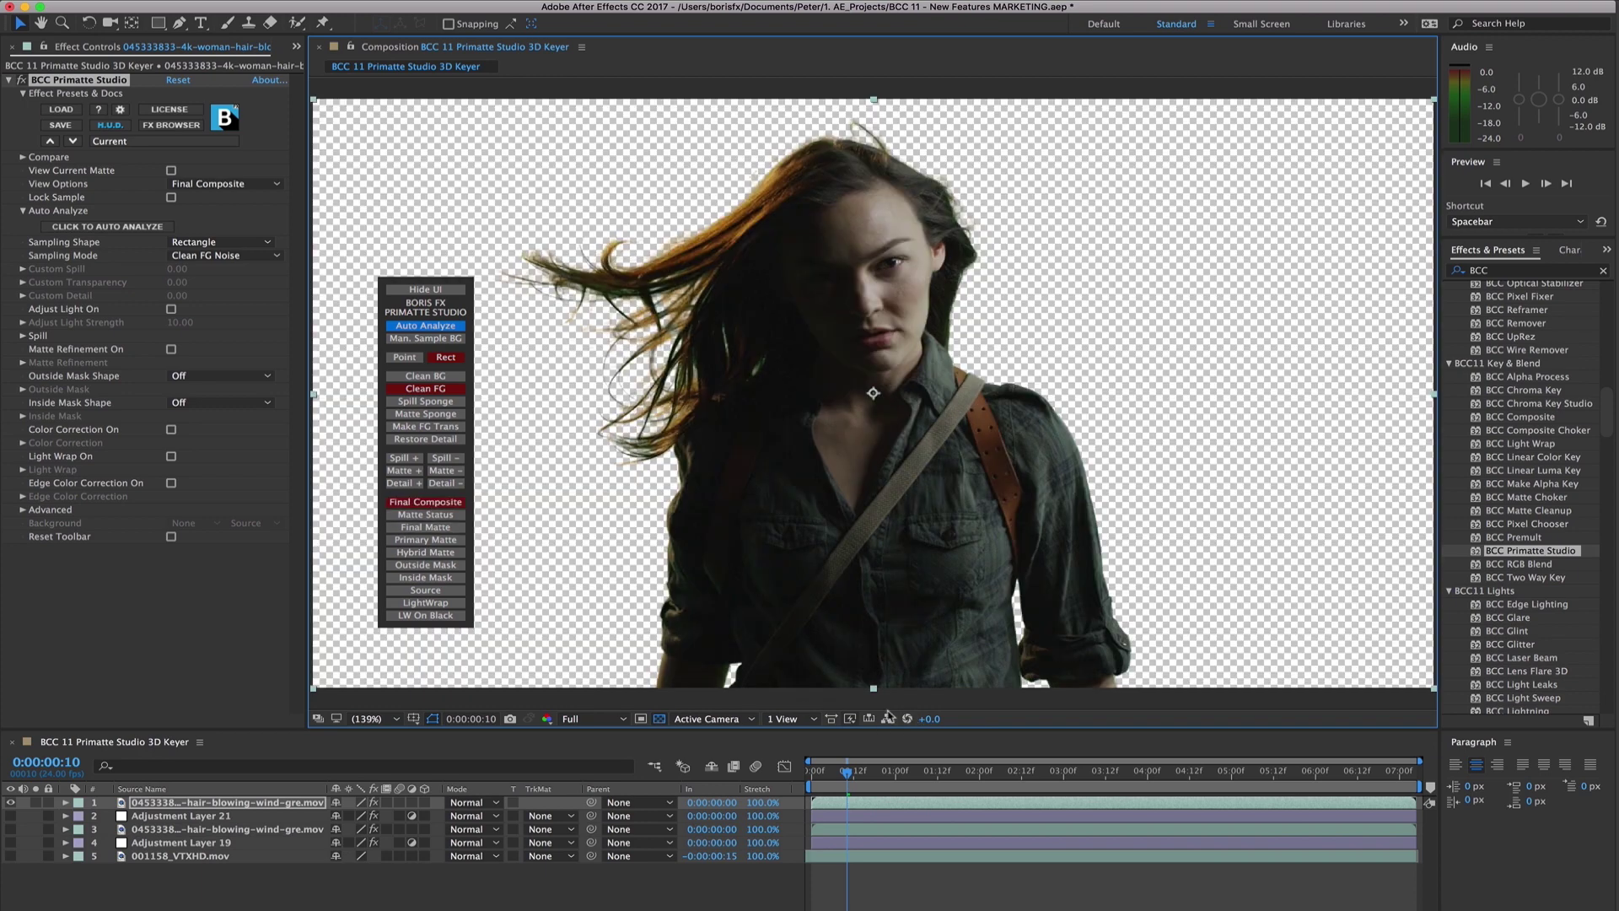
click(1177, 772)
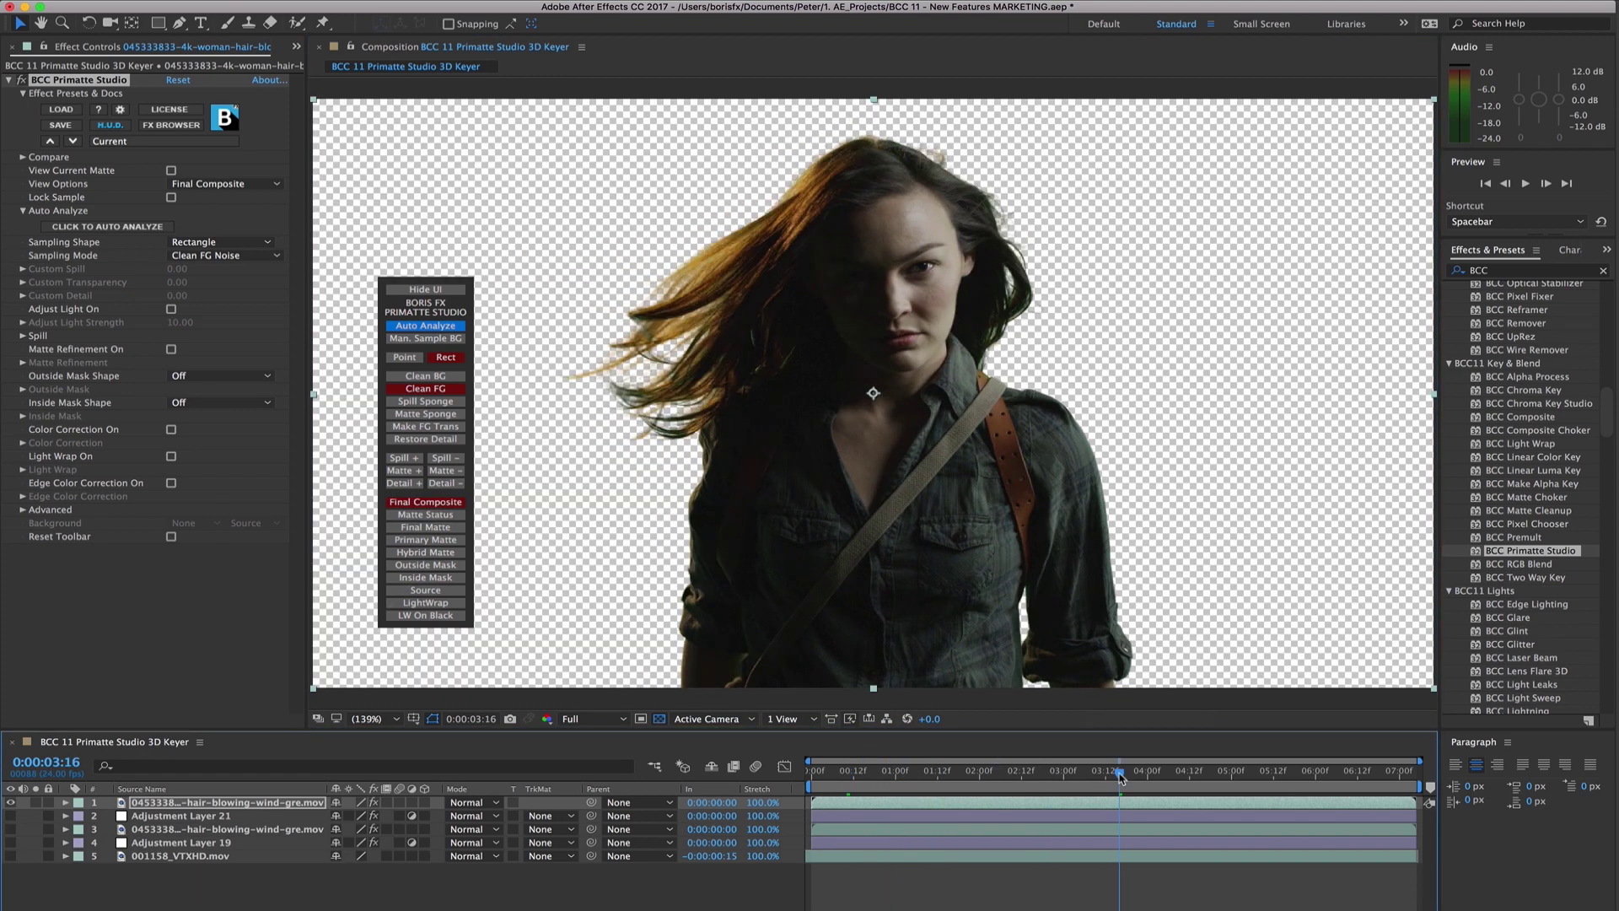
click(1236, 773)
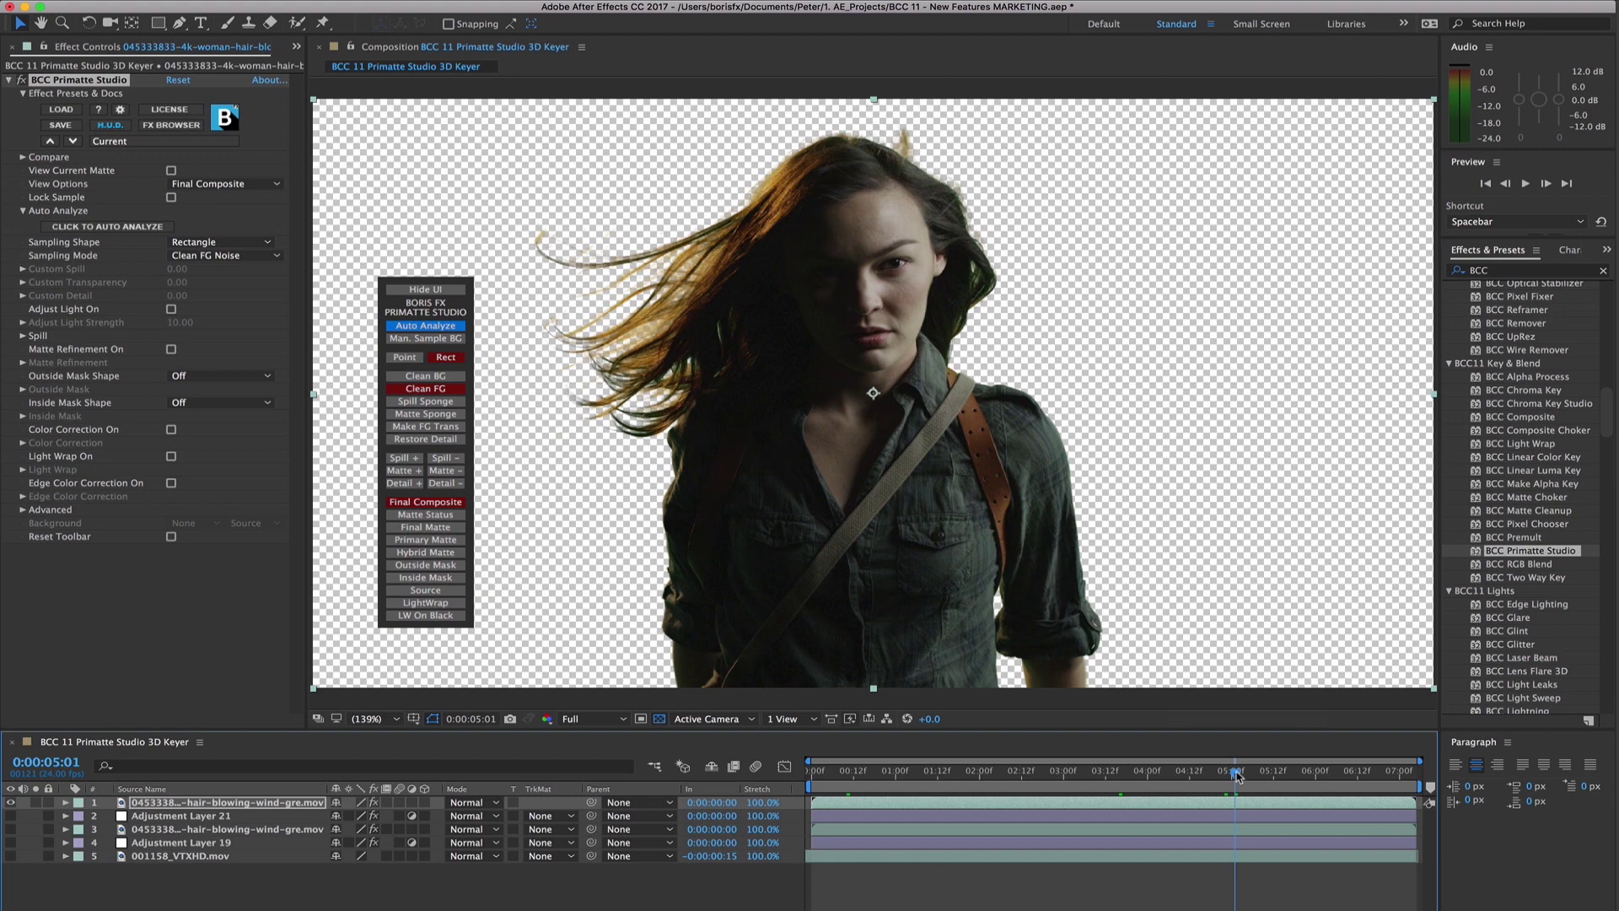
drag(1235, 774, 811, 772)
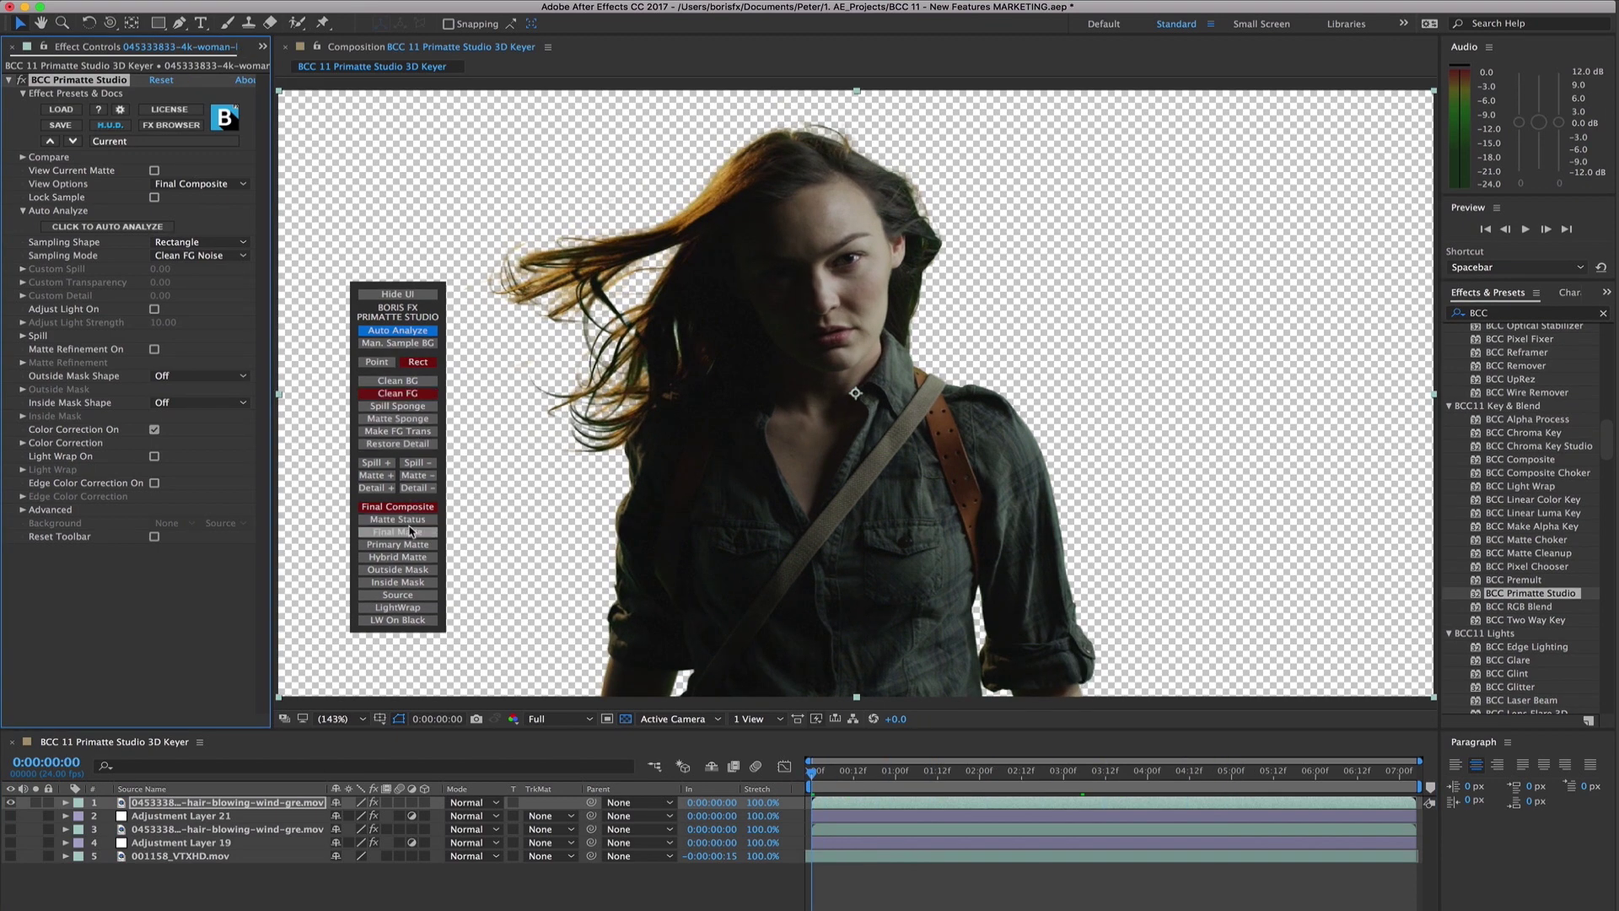
- Cycle through the Matte Status, Final Matte, Primary Matte and Source views
click(411, 521)
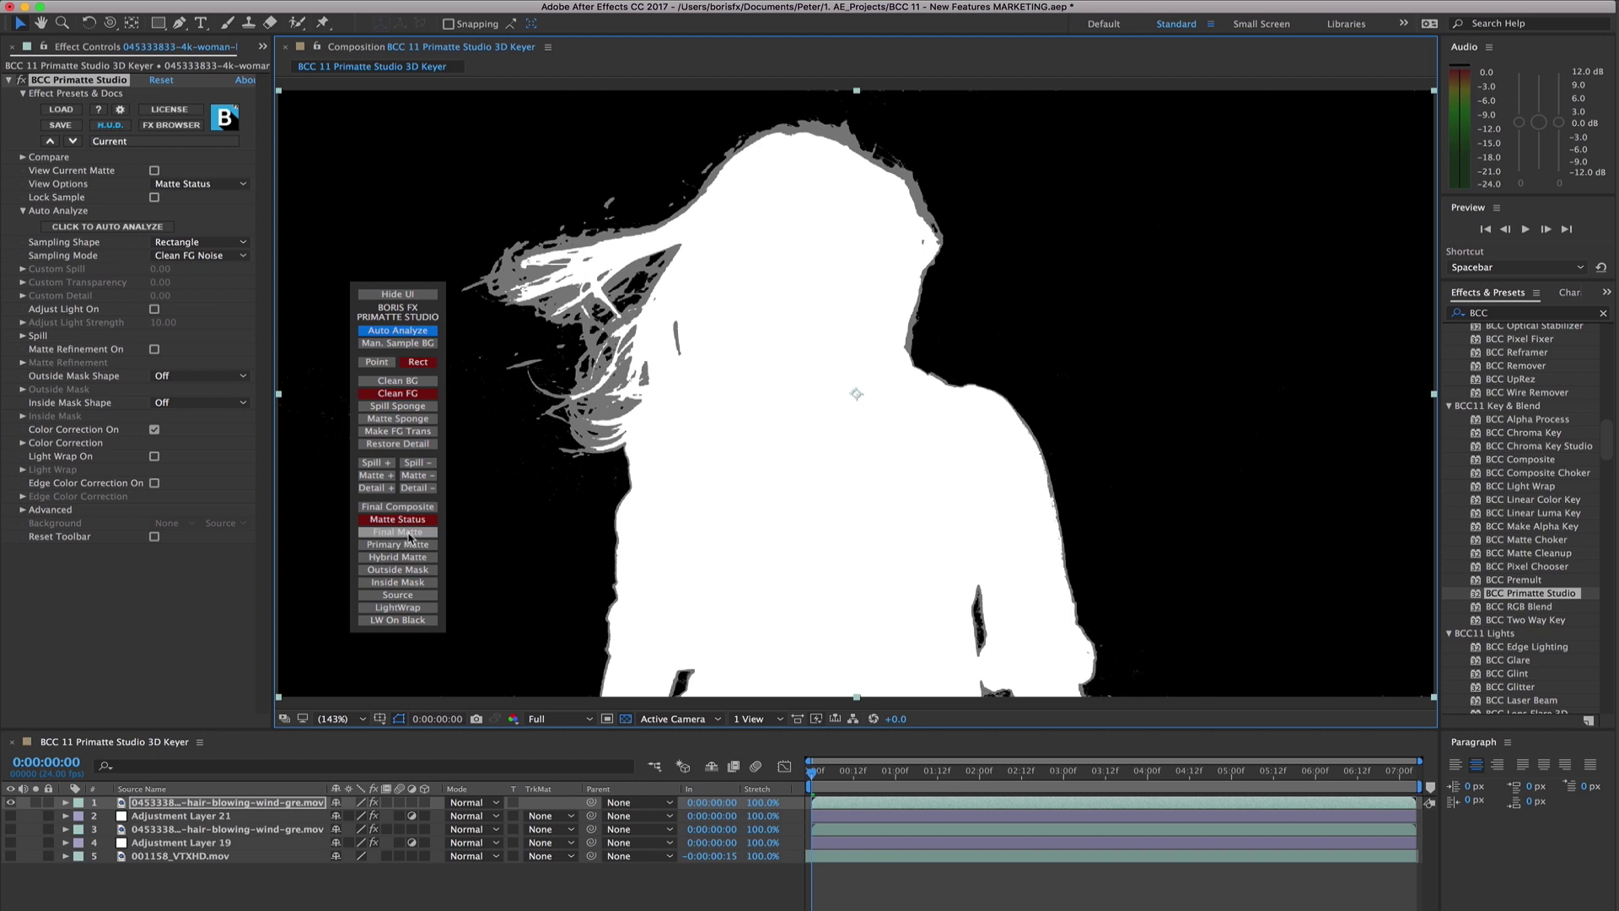
click(410, 533)
click(410, 547)
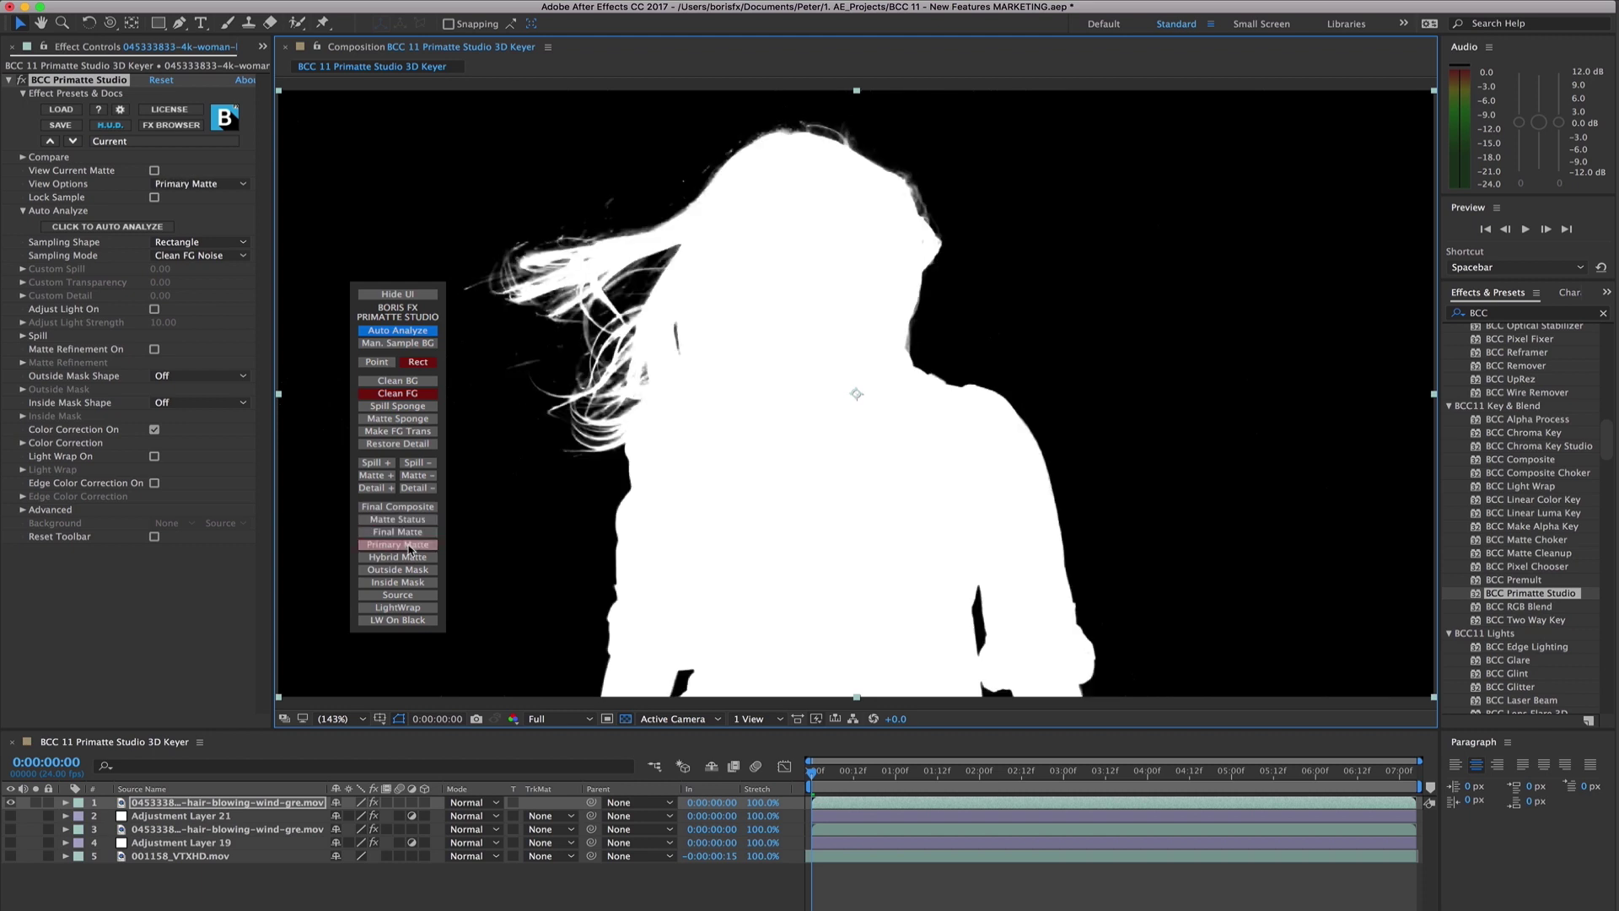
click(411, 596)
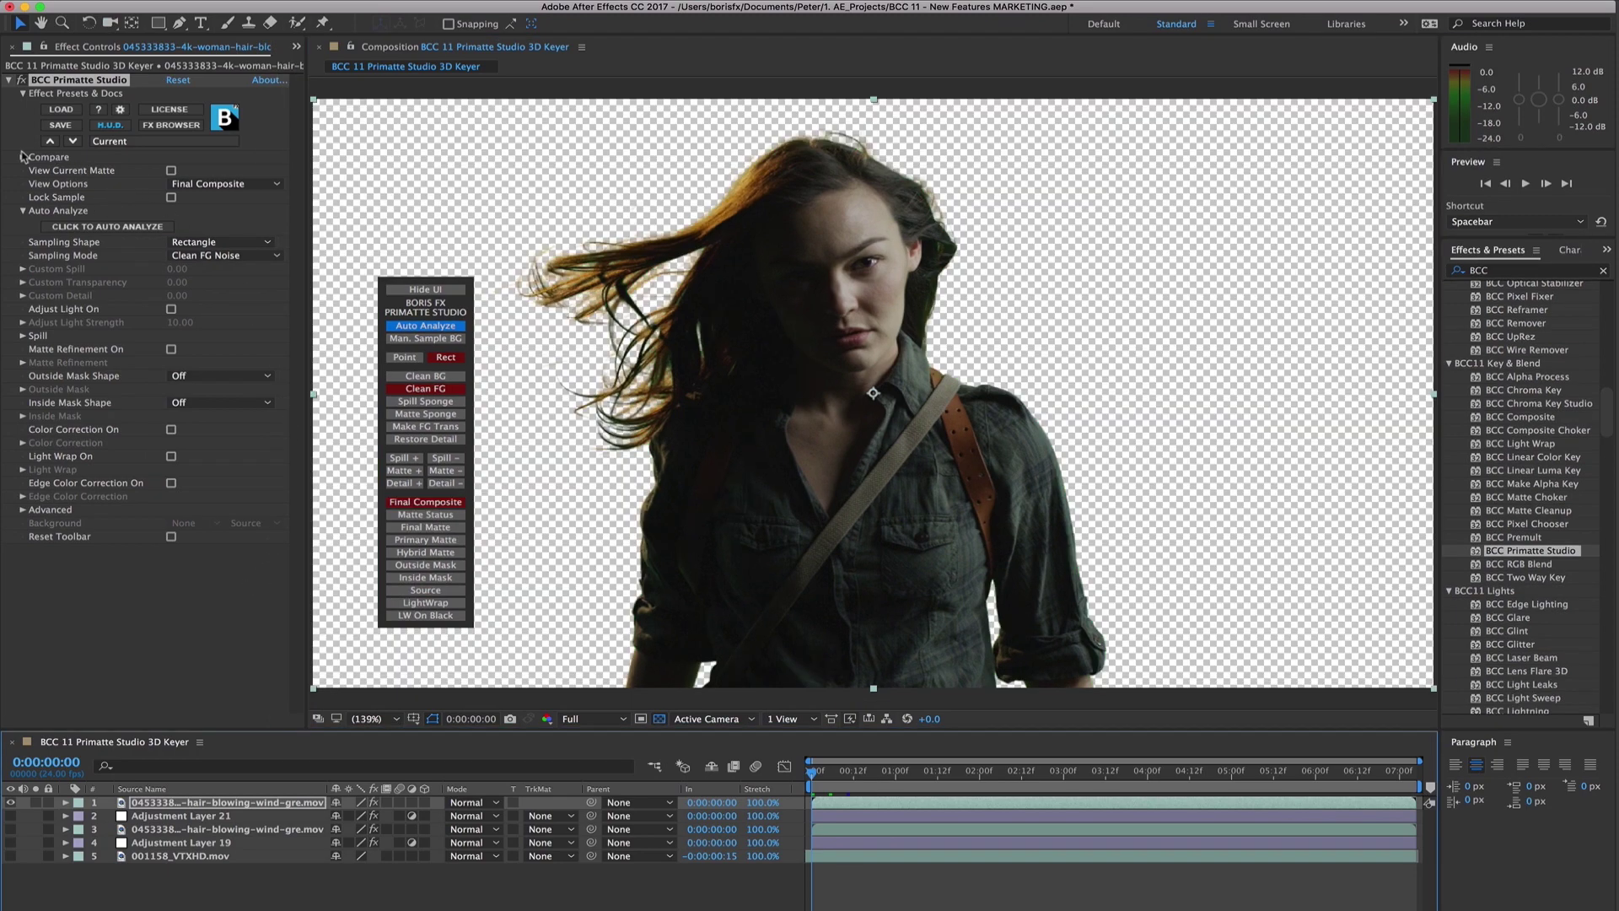
- Turn on Compare with Compare Mode set to Side By Side
click(23, 157)
click(186, 172)
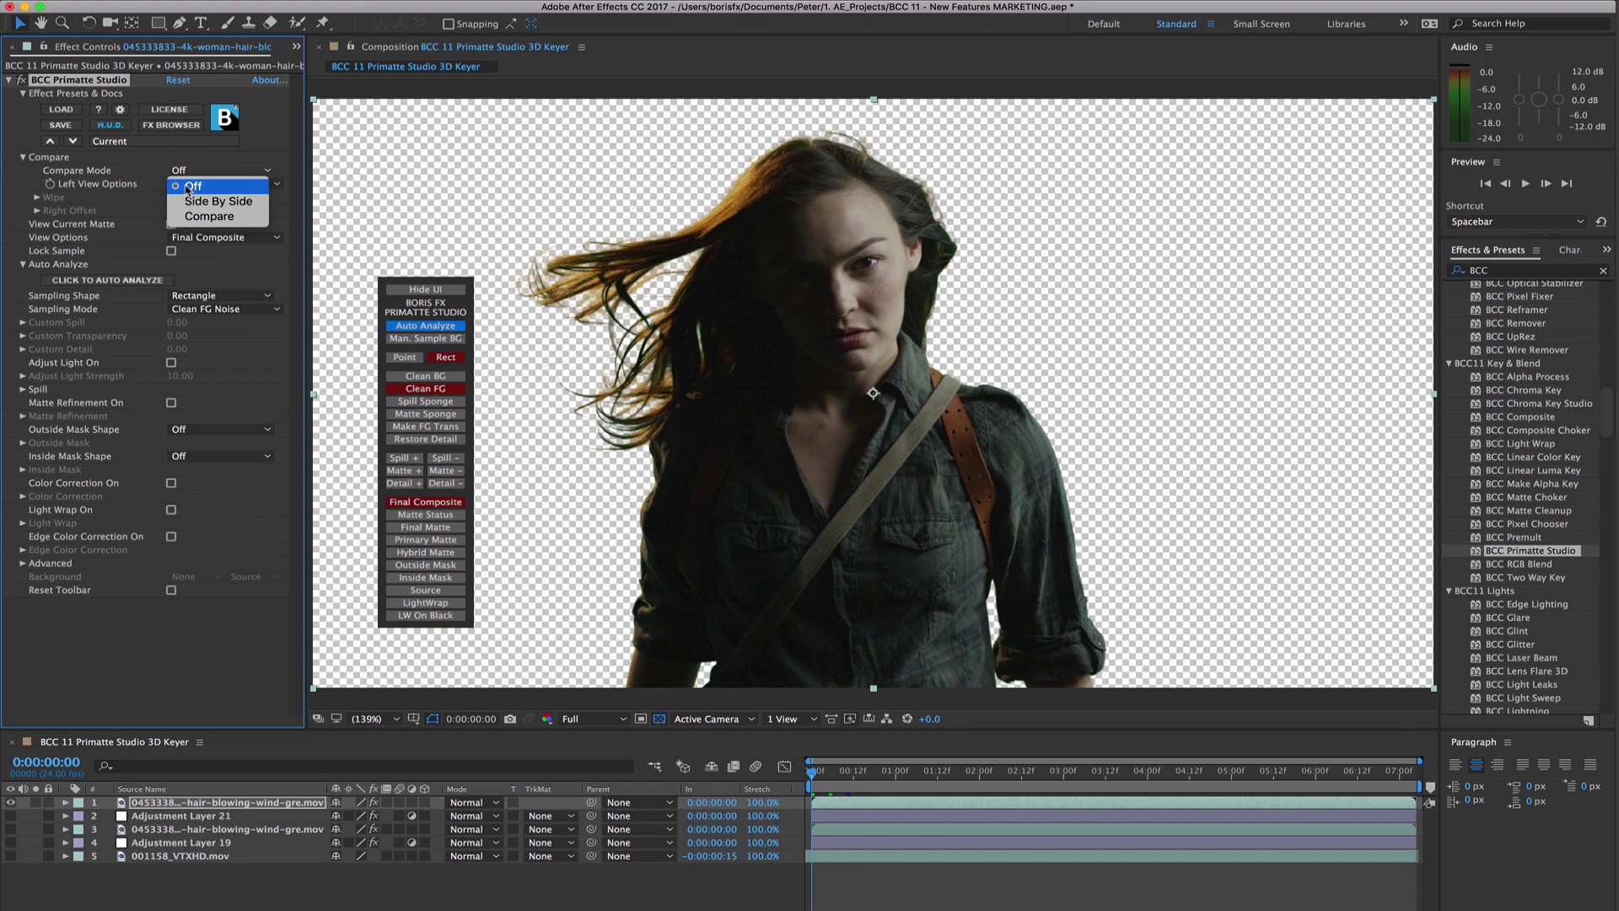
click(189, 201)
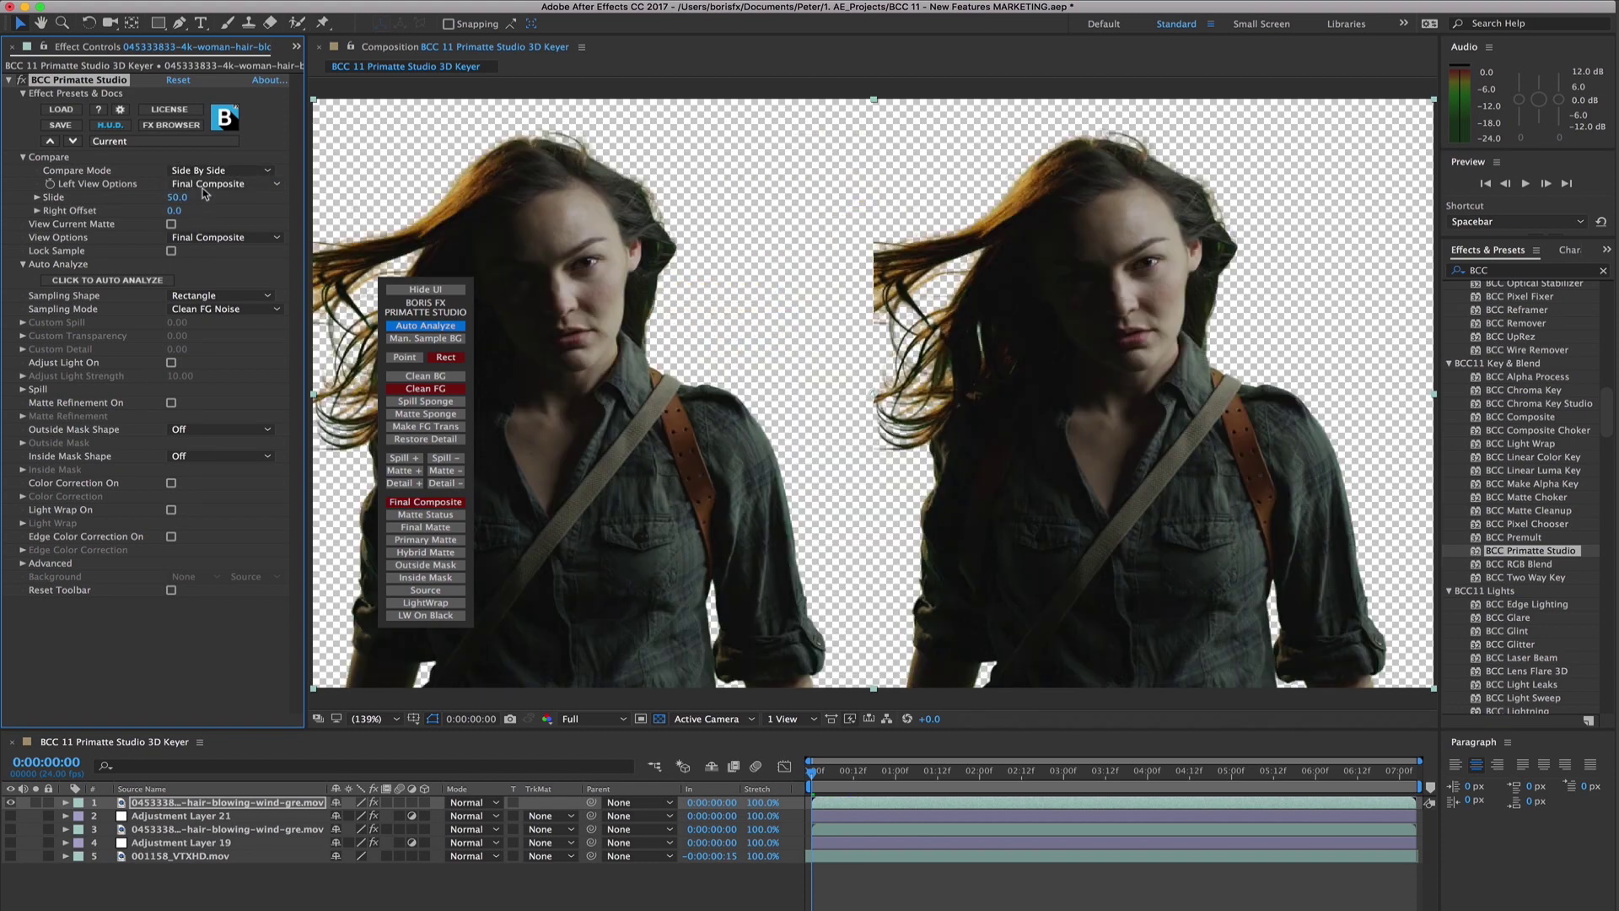
- Show Matte Status on the left and Final Matte on the right, checking a later frame
click(204, 184)
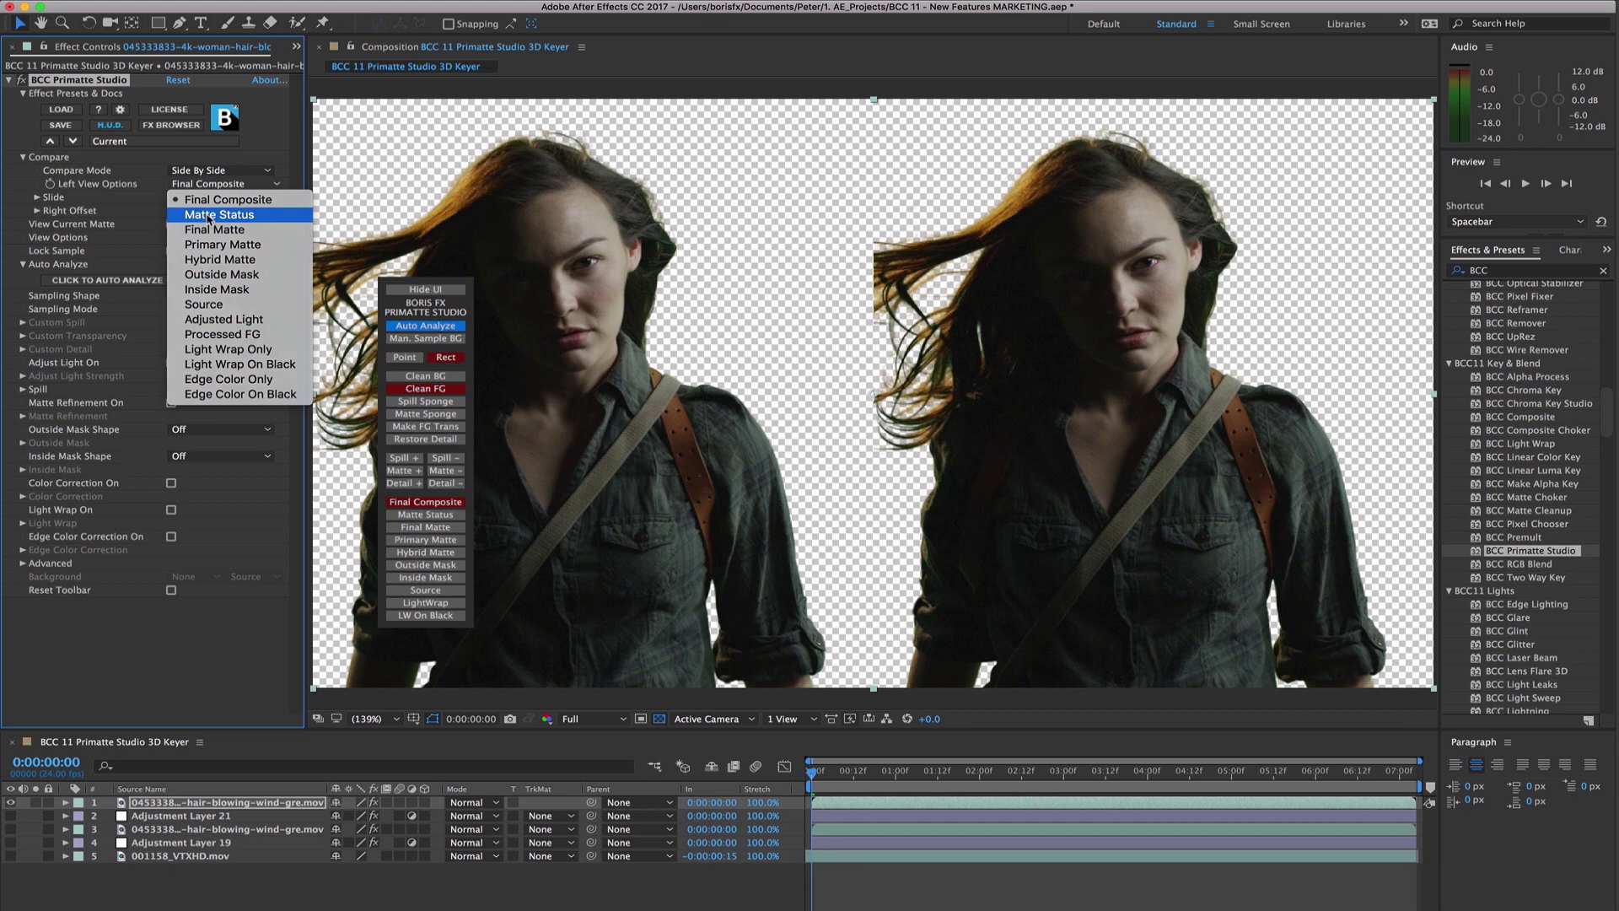
click(209, 217)
click(212, 237)
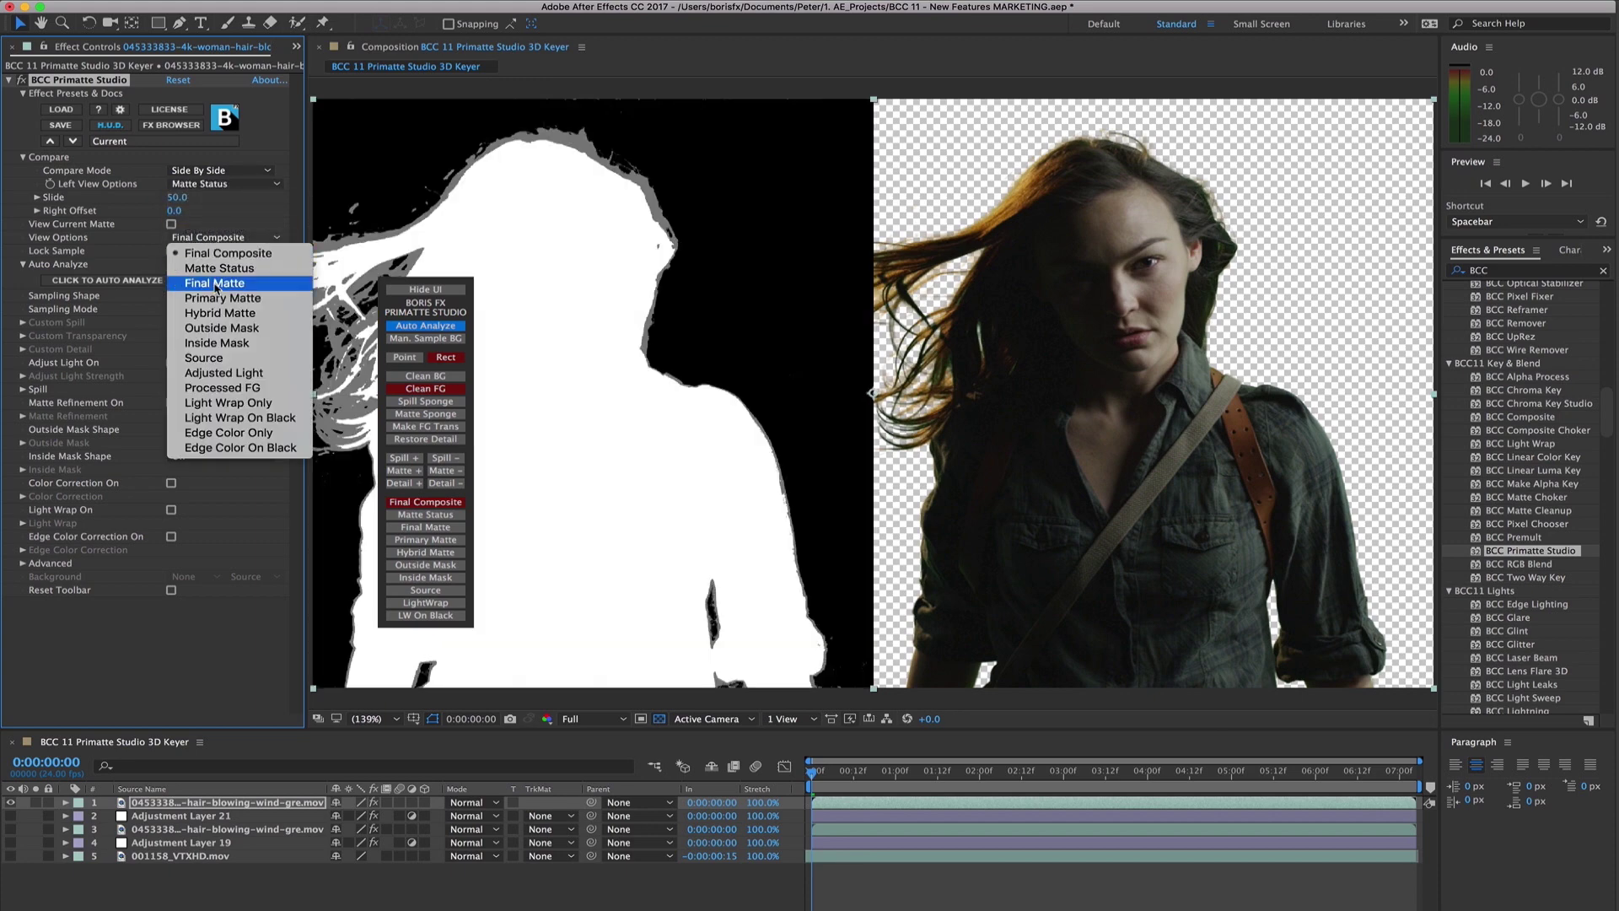
click(215, 284)
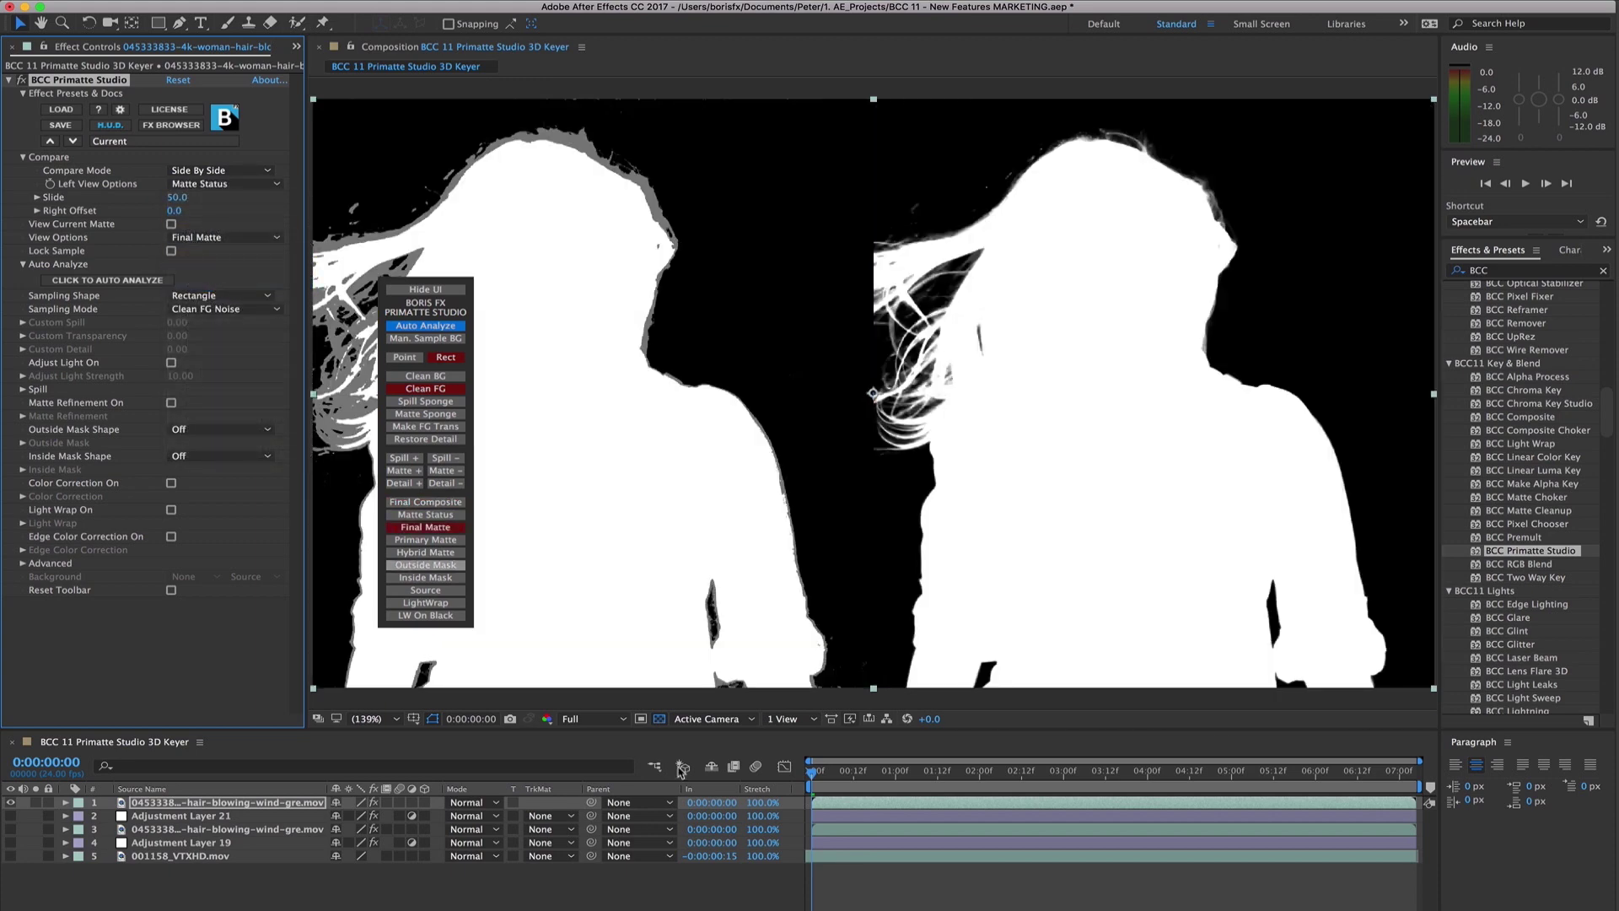
click(1210, 772)
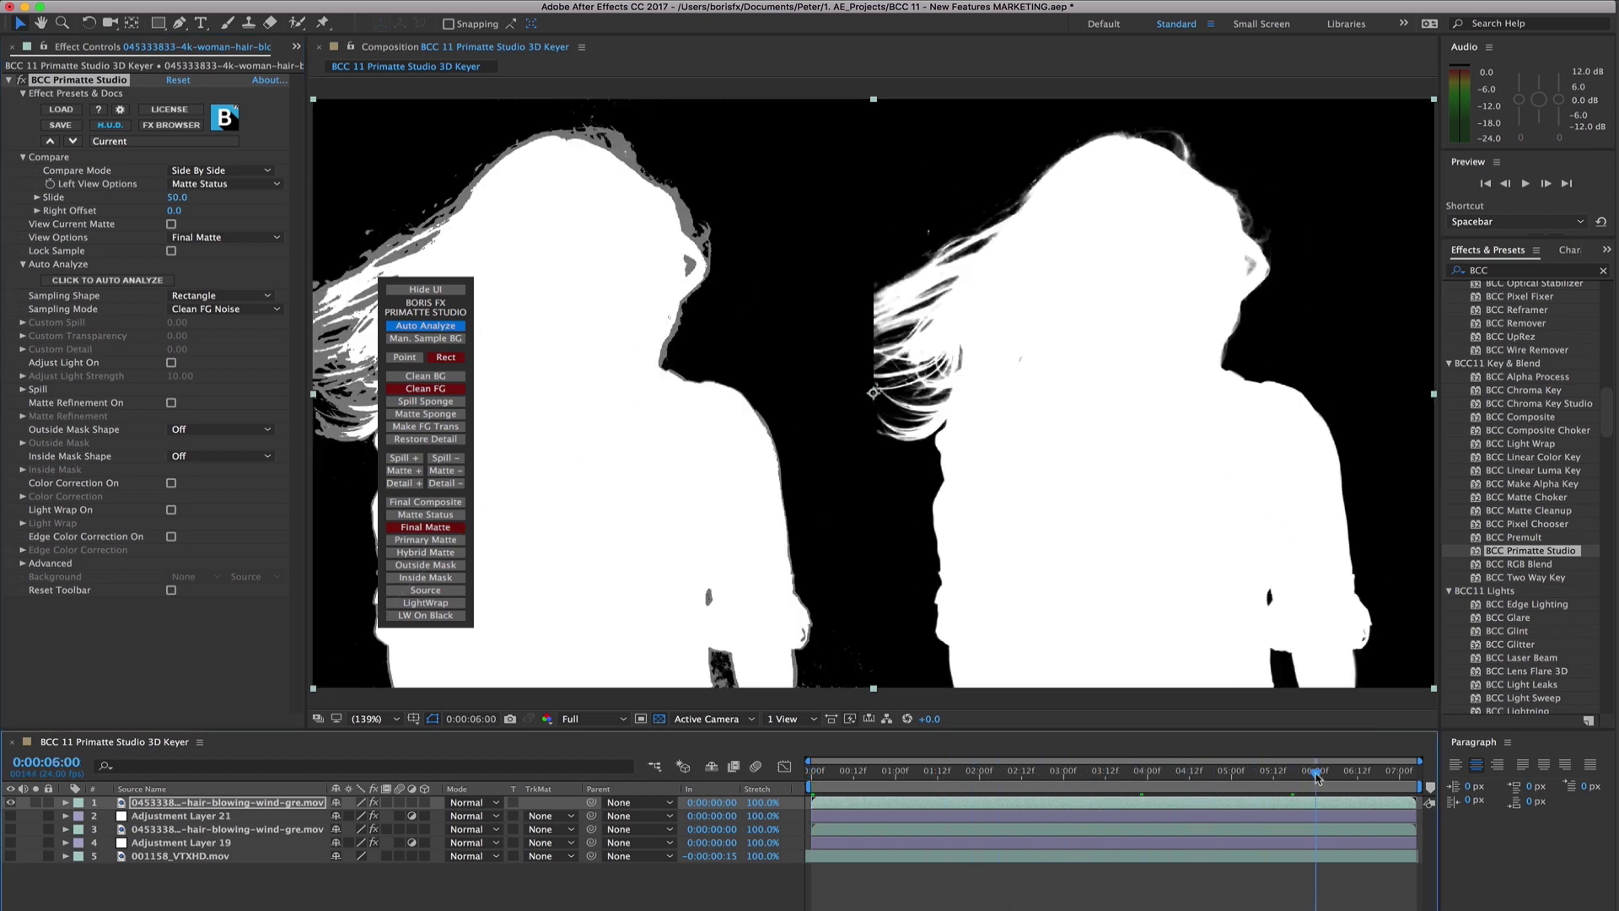
click(1082, 774)
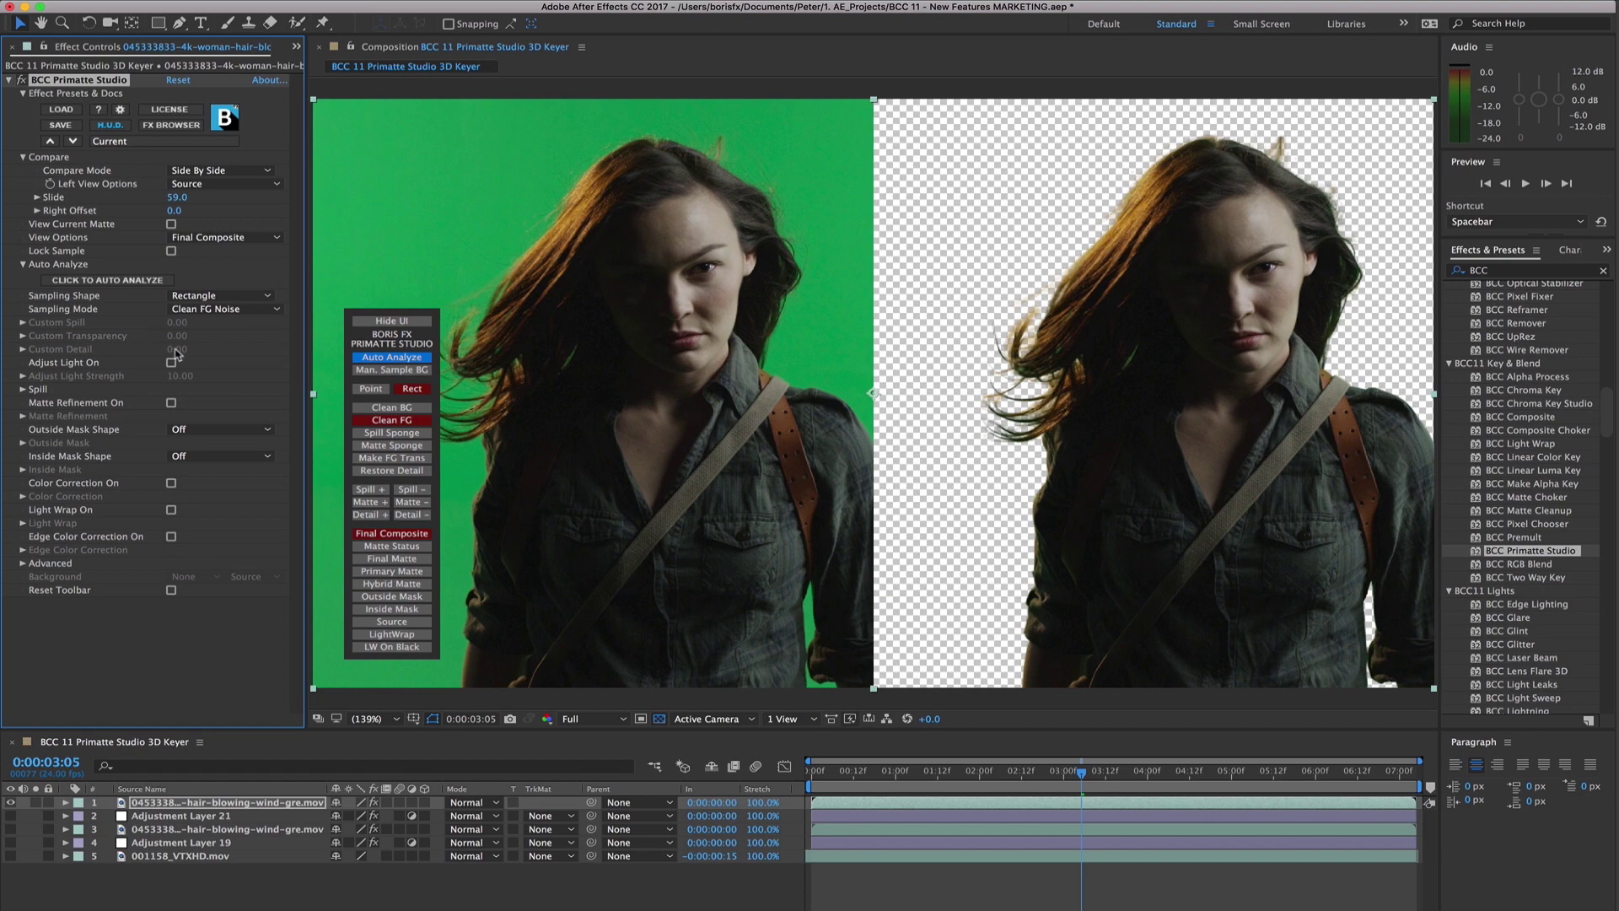
- Enable Color Correction and warm the Temperature to 25
click(171, 484)
click(23, 496)
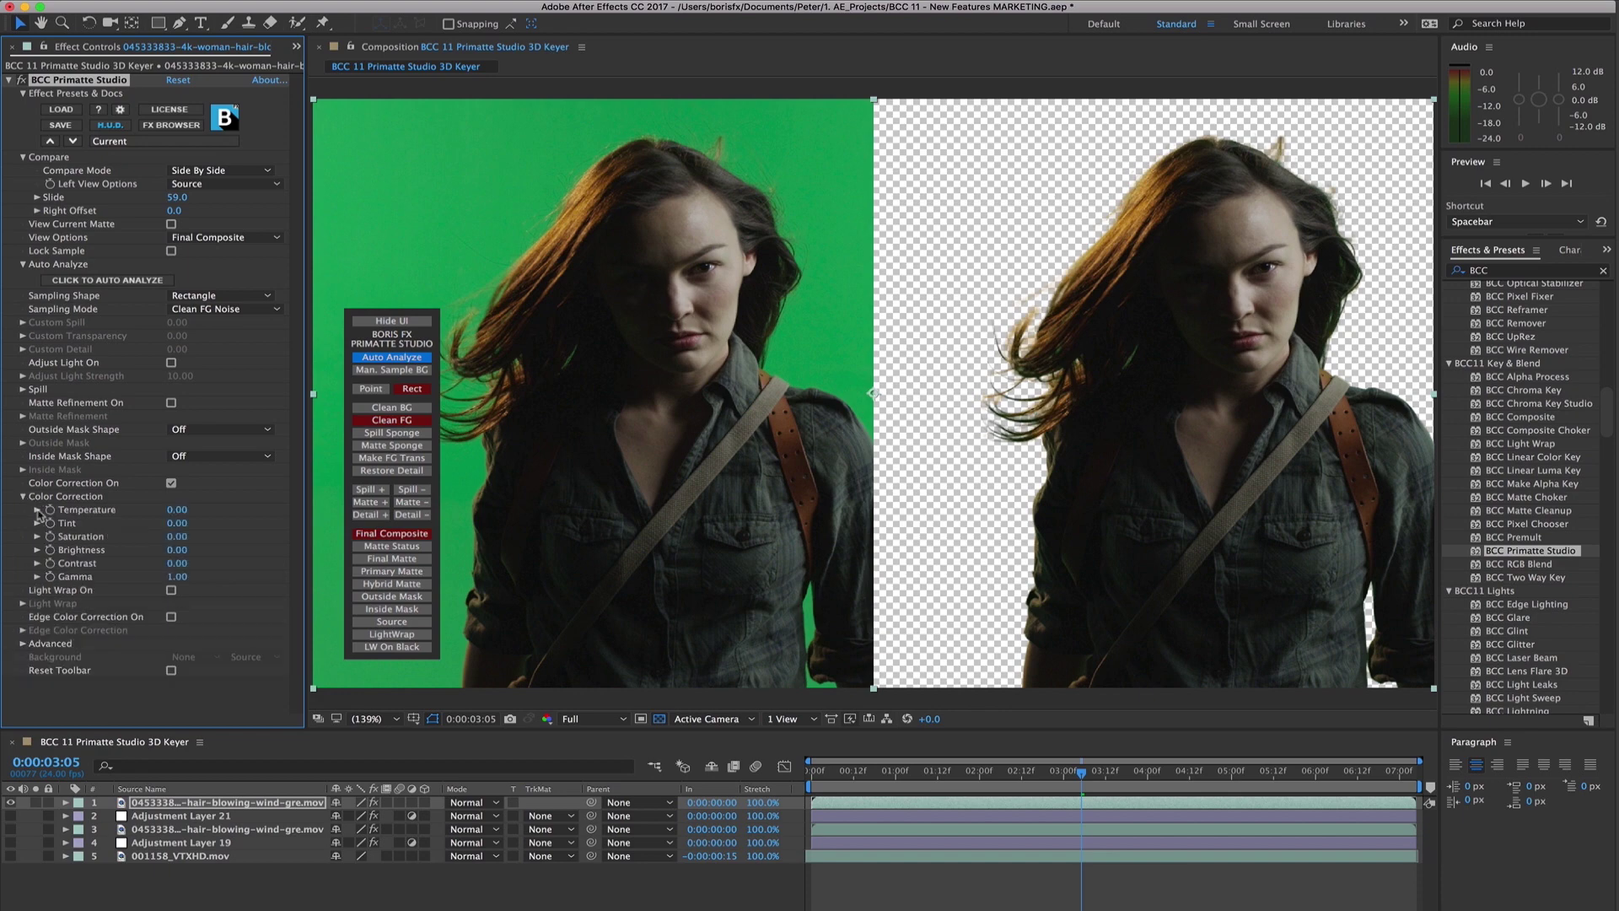
drag(179, 510, 232, 510)
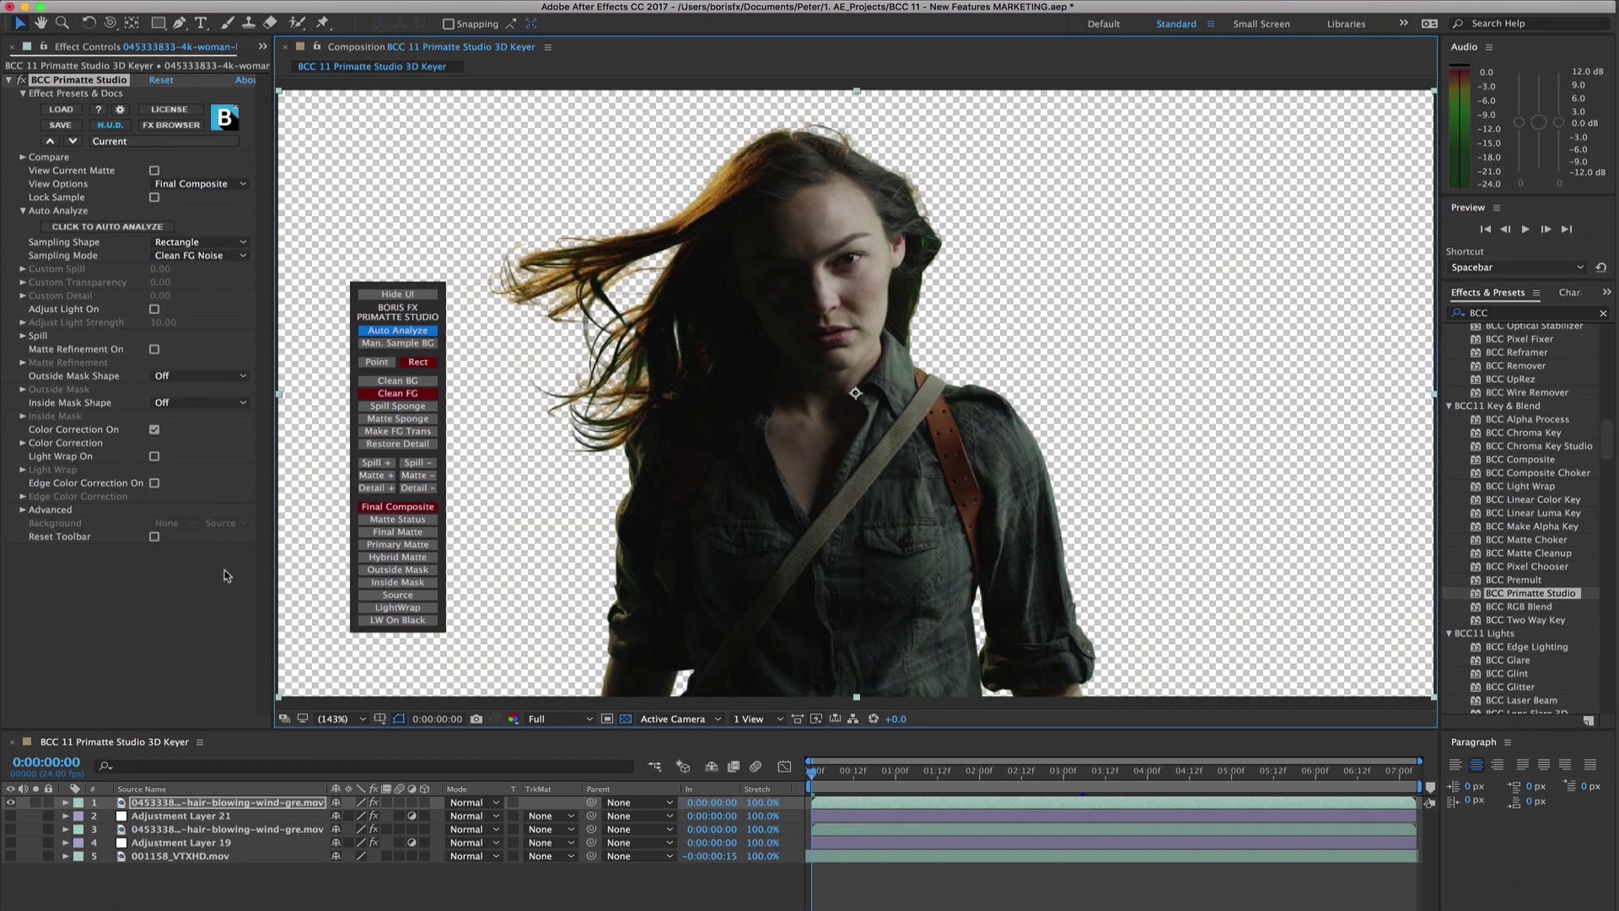
- Set Outside Mask Shape to Mocha Mask and launch Mocha Pixel Chooser
click(175, 376)
click(188, 421)
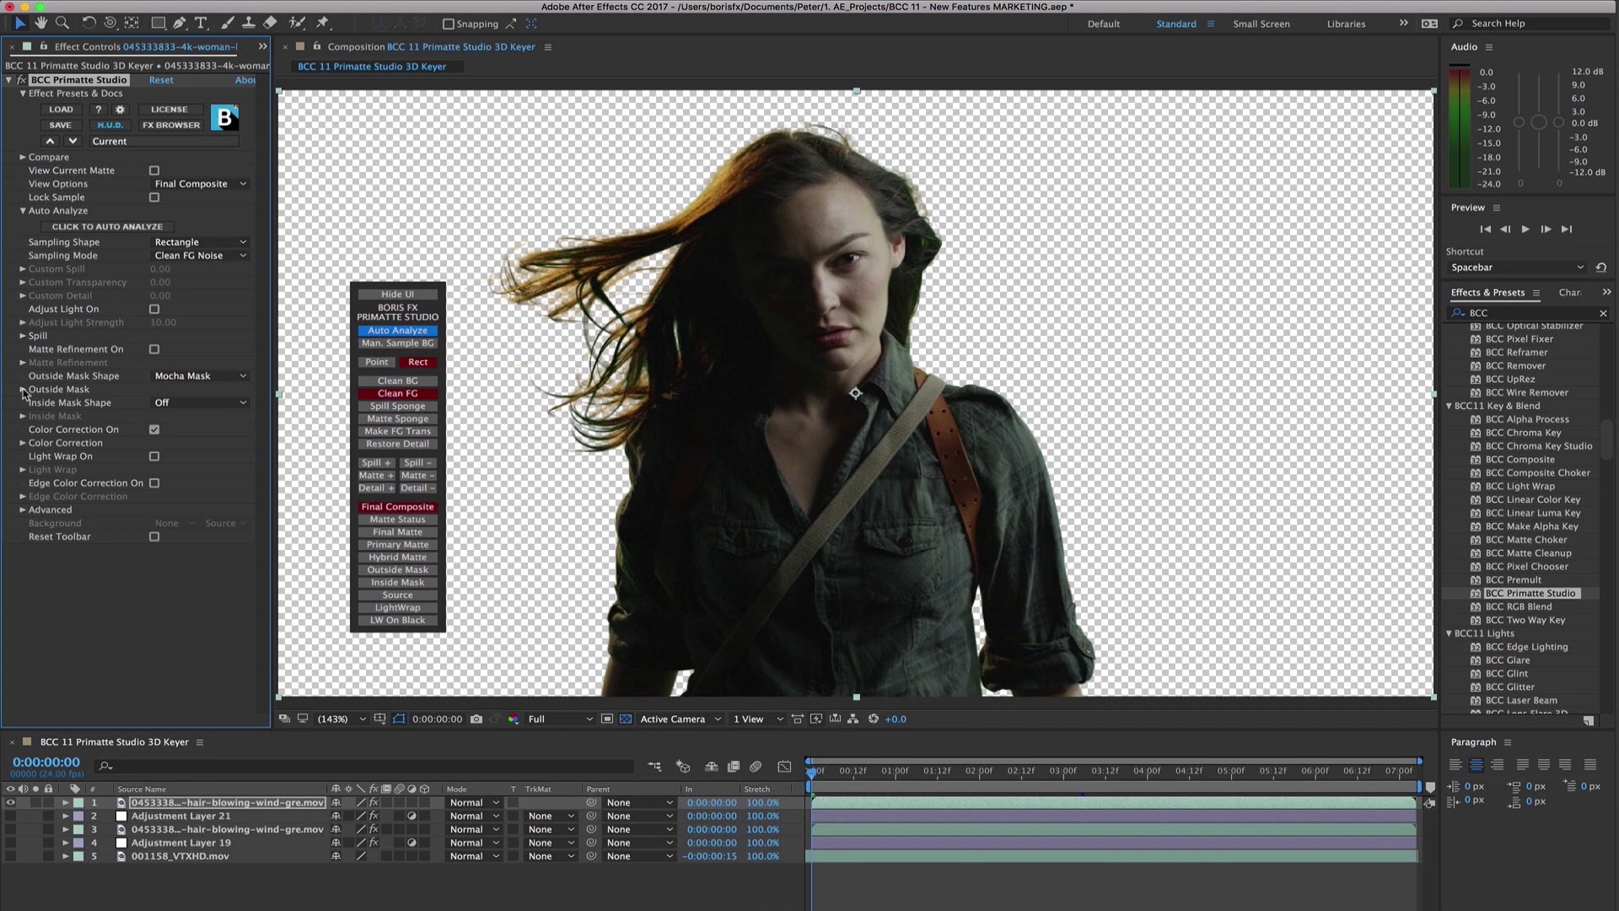
click(99, 462)
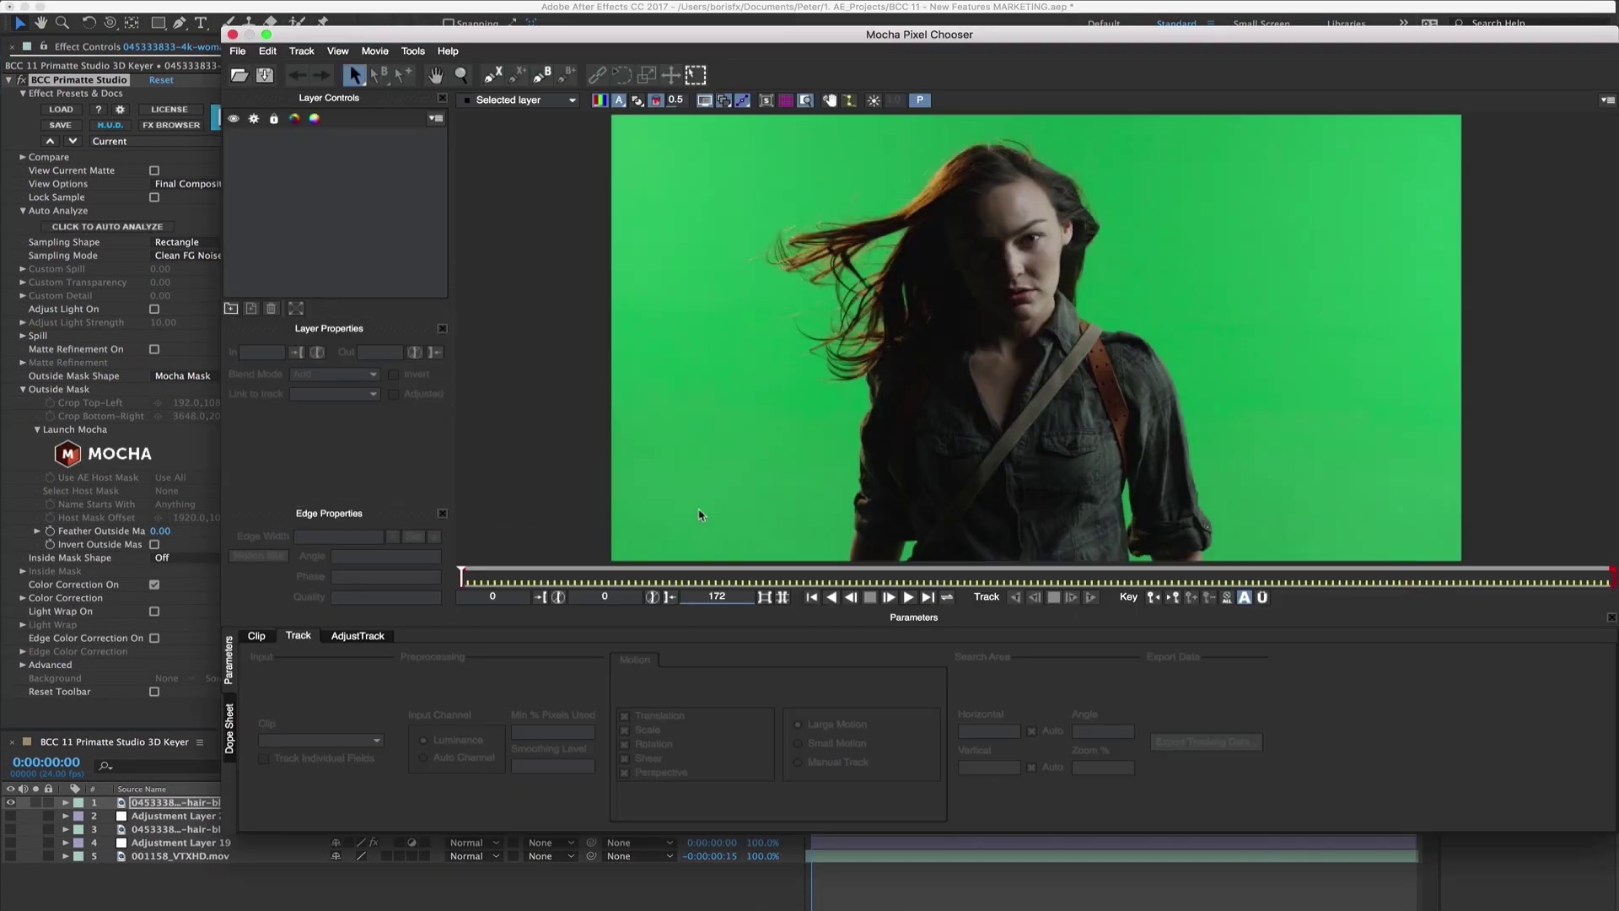
- Draw and close an X-Spline garbage mask over the green screen left of the woman
key(z)
click(611, 202)
click(724, 202)
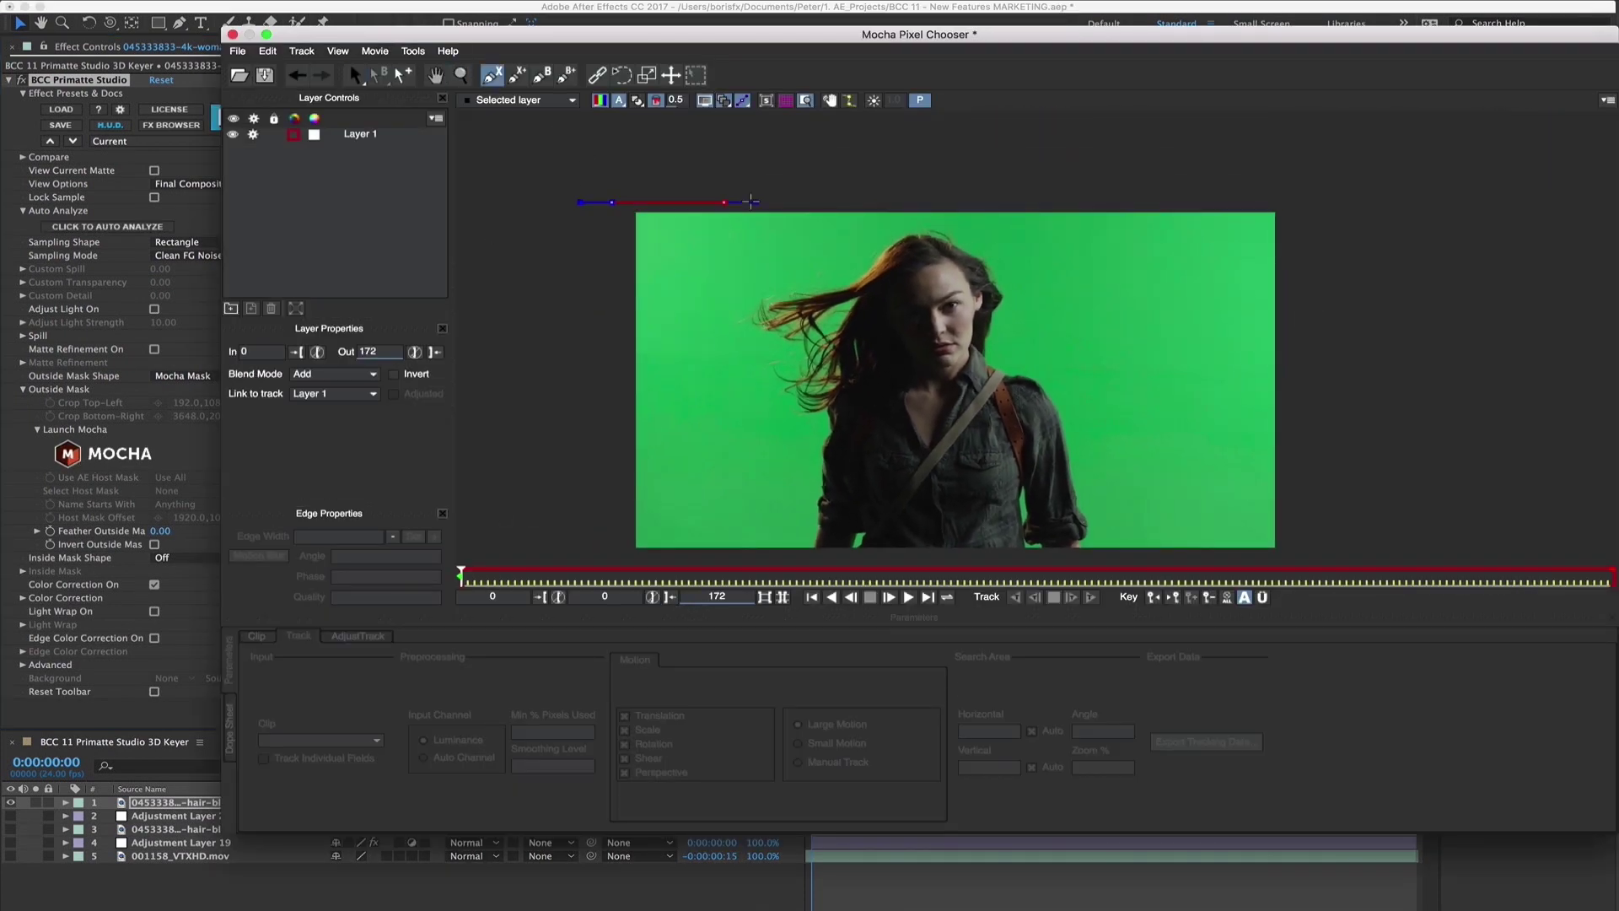
click(783, 208)
click(741, 314)
click(736, 395)
click(757, 464)
click(770, 531)
click(759, 557)
click(611, 554)
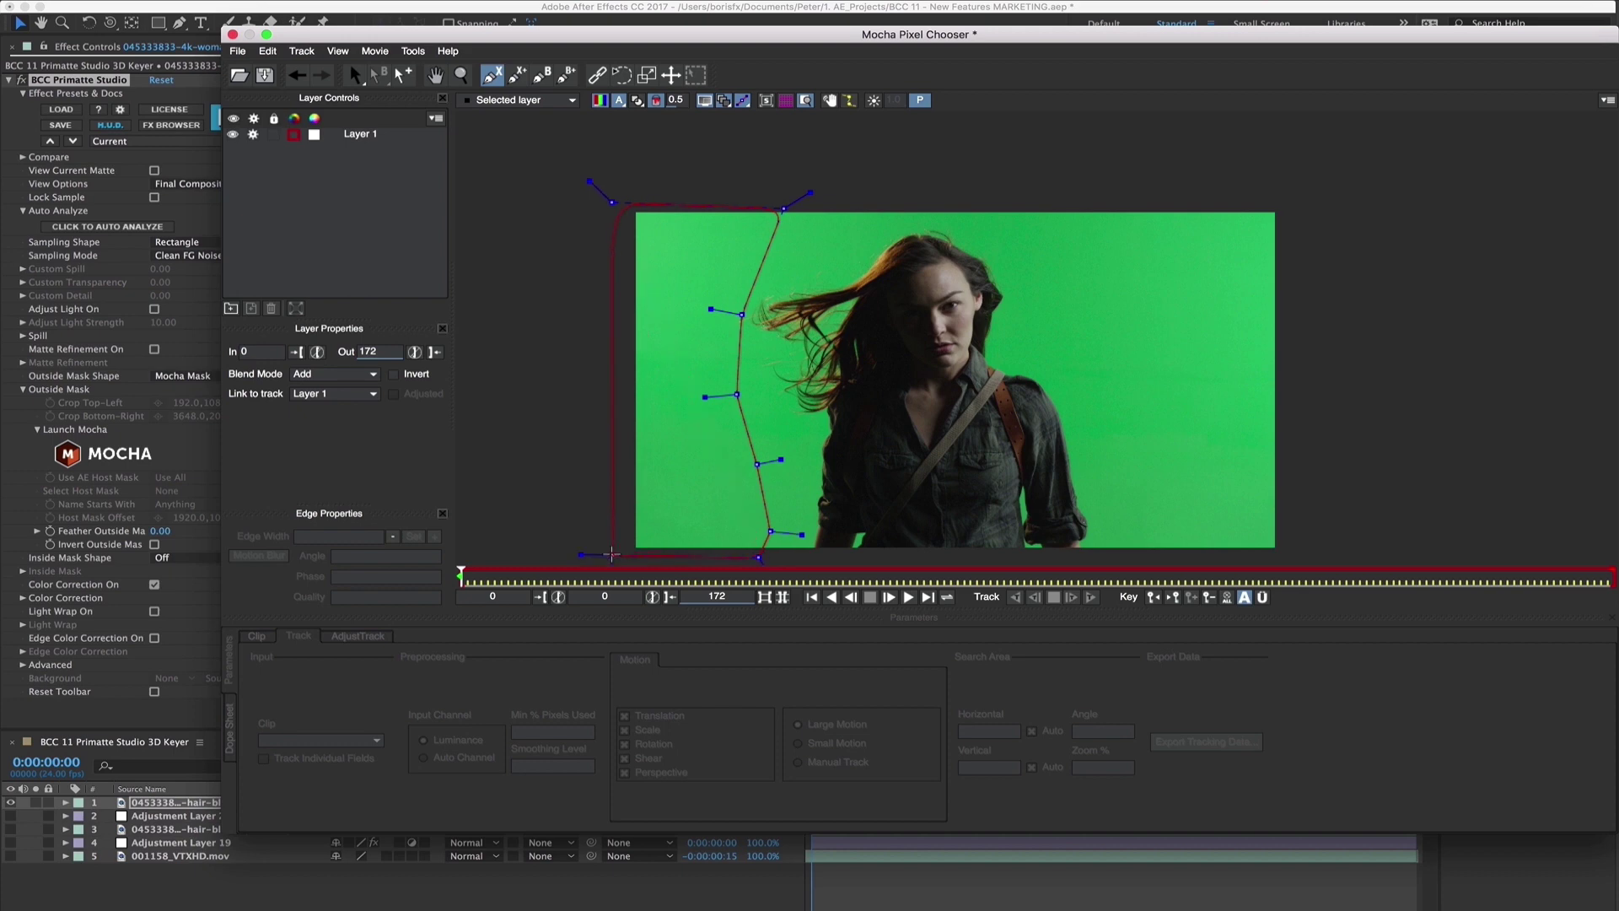
right_click(612, 554)
- Draw and close a second X-Spline mask over the green screen on the right
click(953, 184)
click(1329, 186)
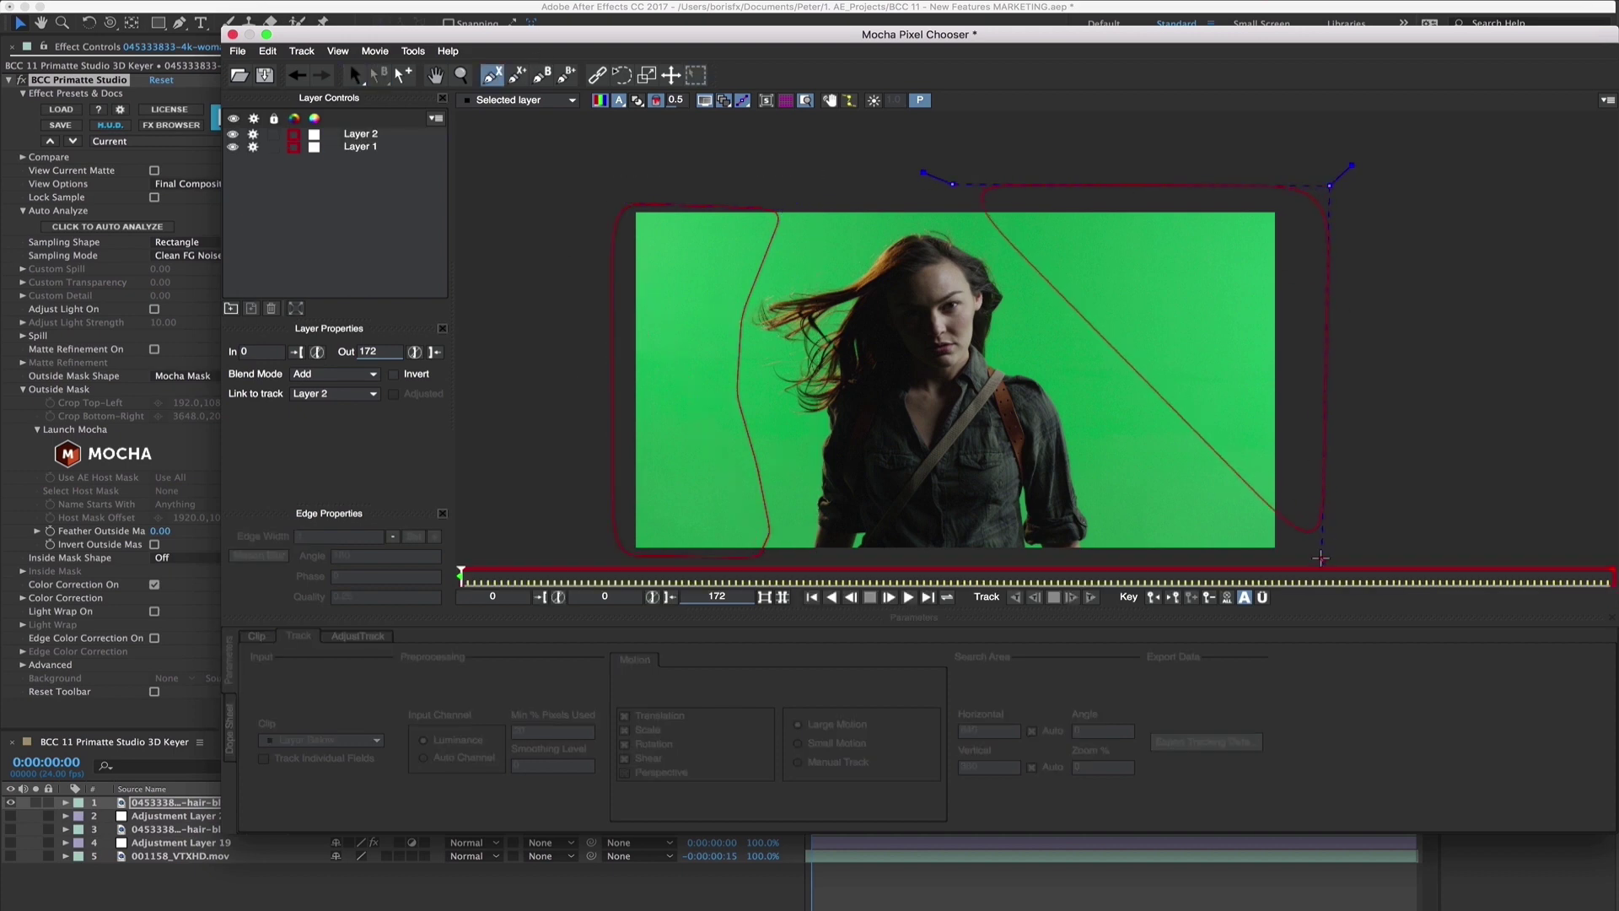
click(1321, 558)
click(1182, 555)
click(1169, 469)
click(1129, 338)
click(1066, 267)
click(1016, 237)
right_click(1022, 227)
key(s)
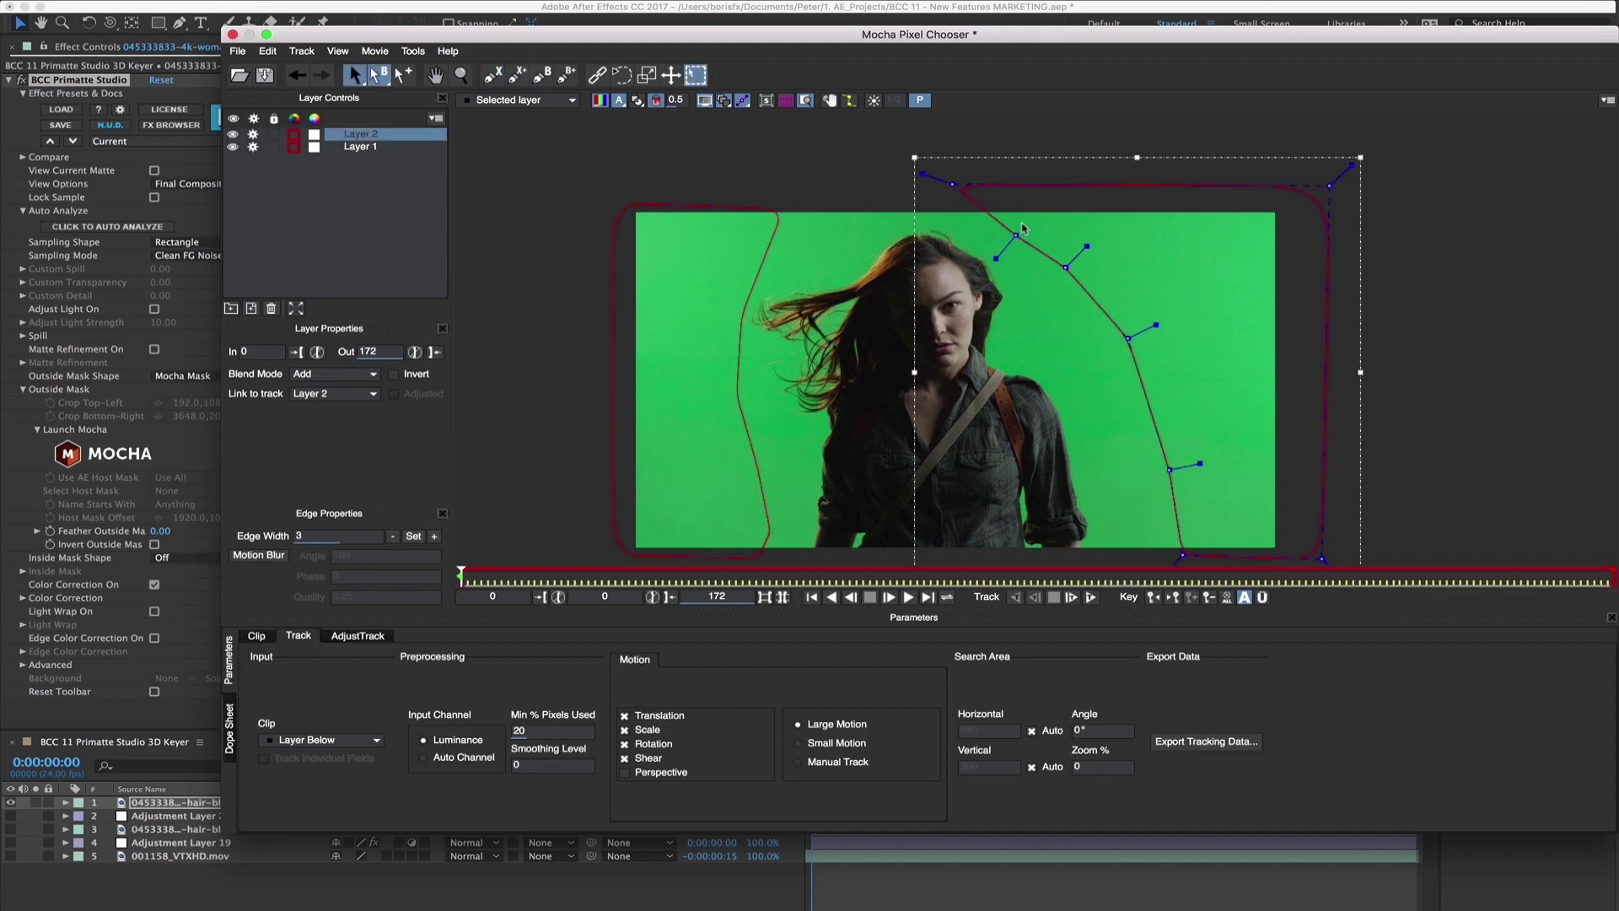
- Check the masks on later frames, then close Mocha and save them
drag(462, 576, 421, 576)
click(231, 35)
click(1164, 127)
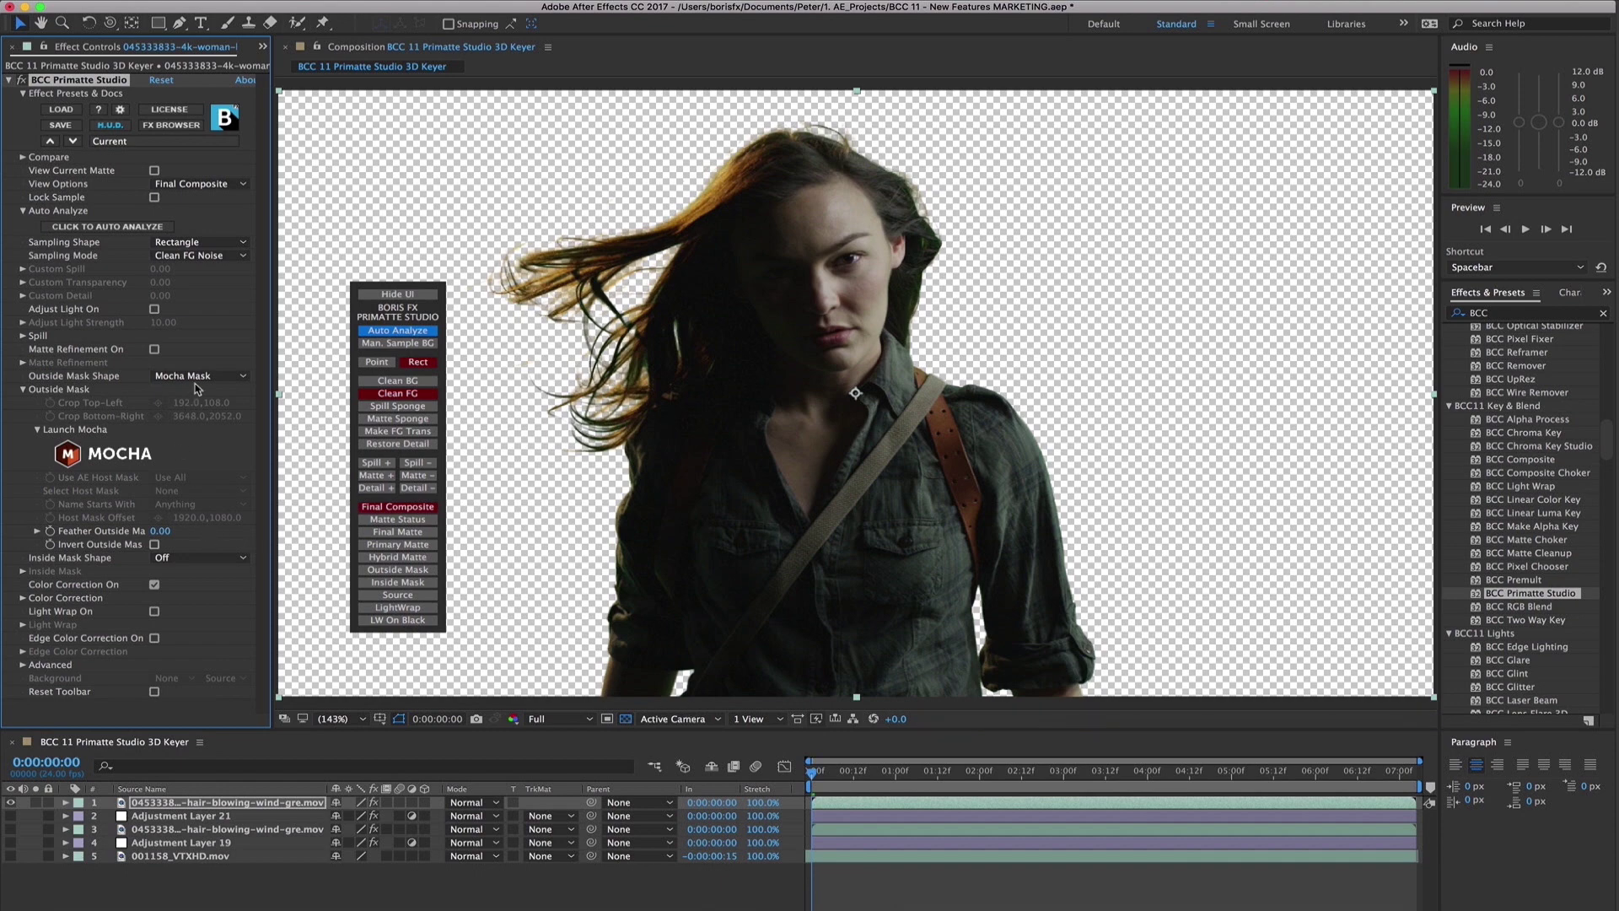
- Revert Outside Mask Shape to Off, zoom to 400% on the hair, and adjust Spill Replace Amount
key(ctrl+z)
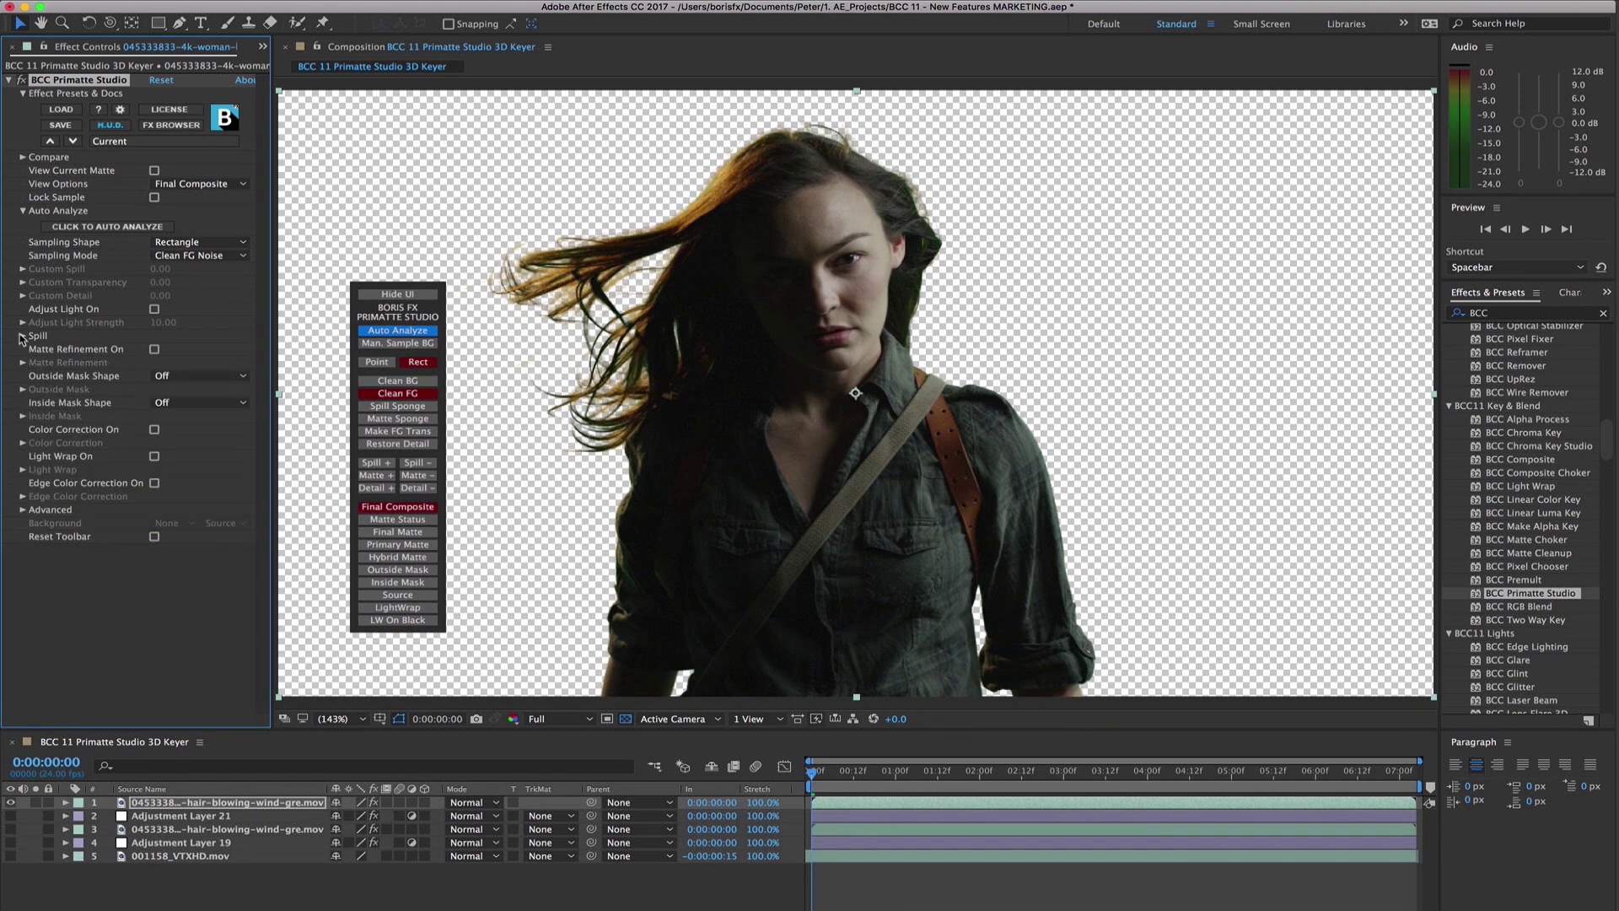
click(23, 336)
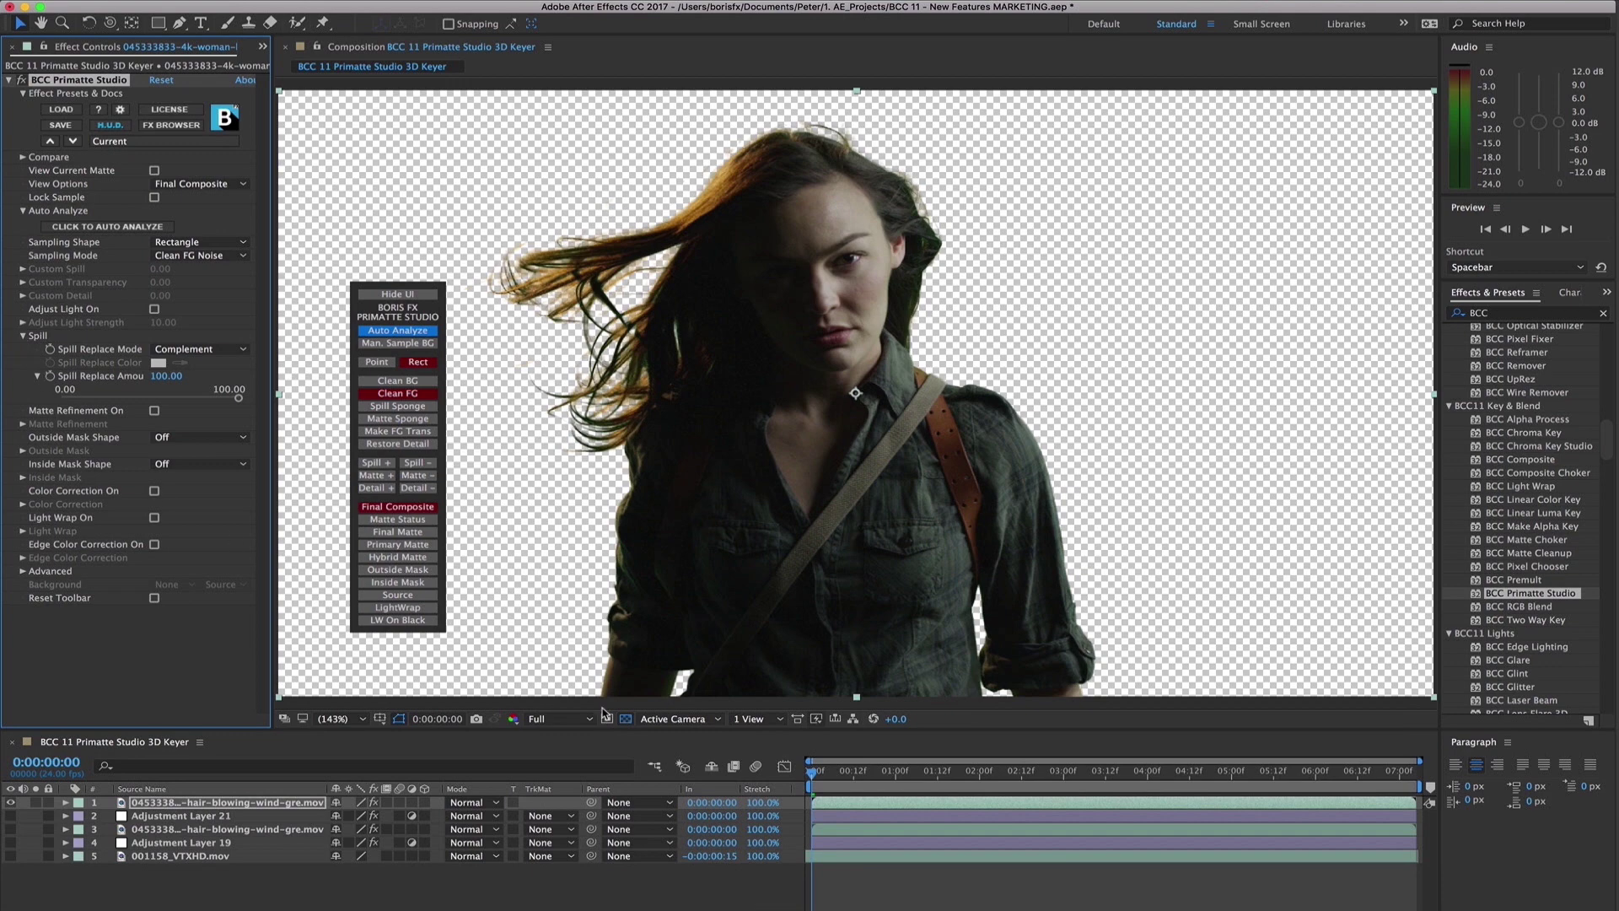
click(358, 719)
click(375, 852)
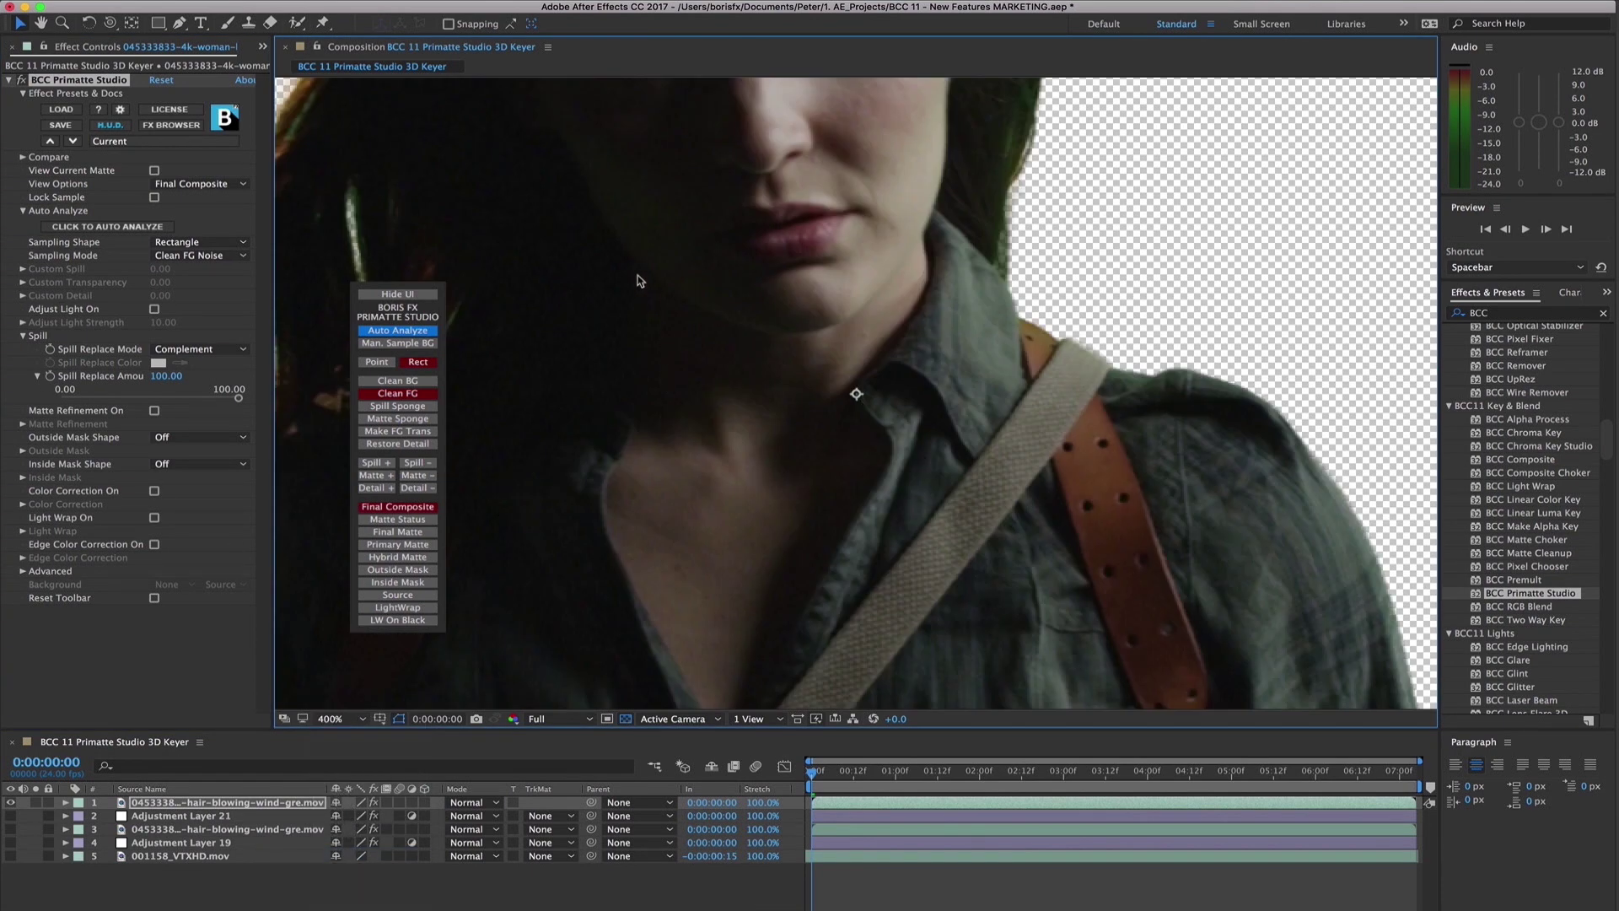
scroll(639, 281, left, 10)
scroll(639, 281, up, 5)
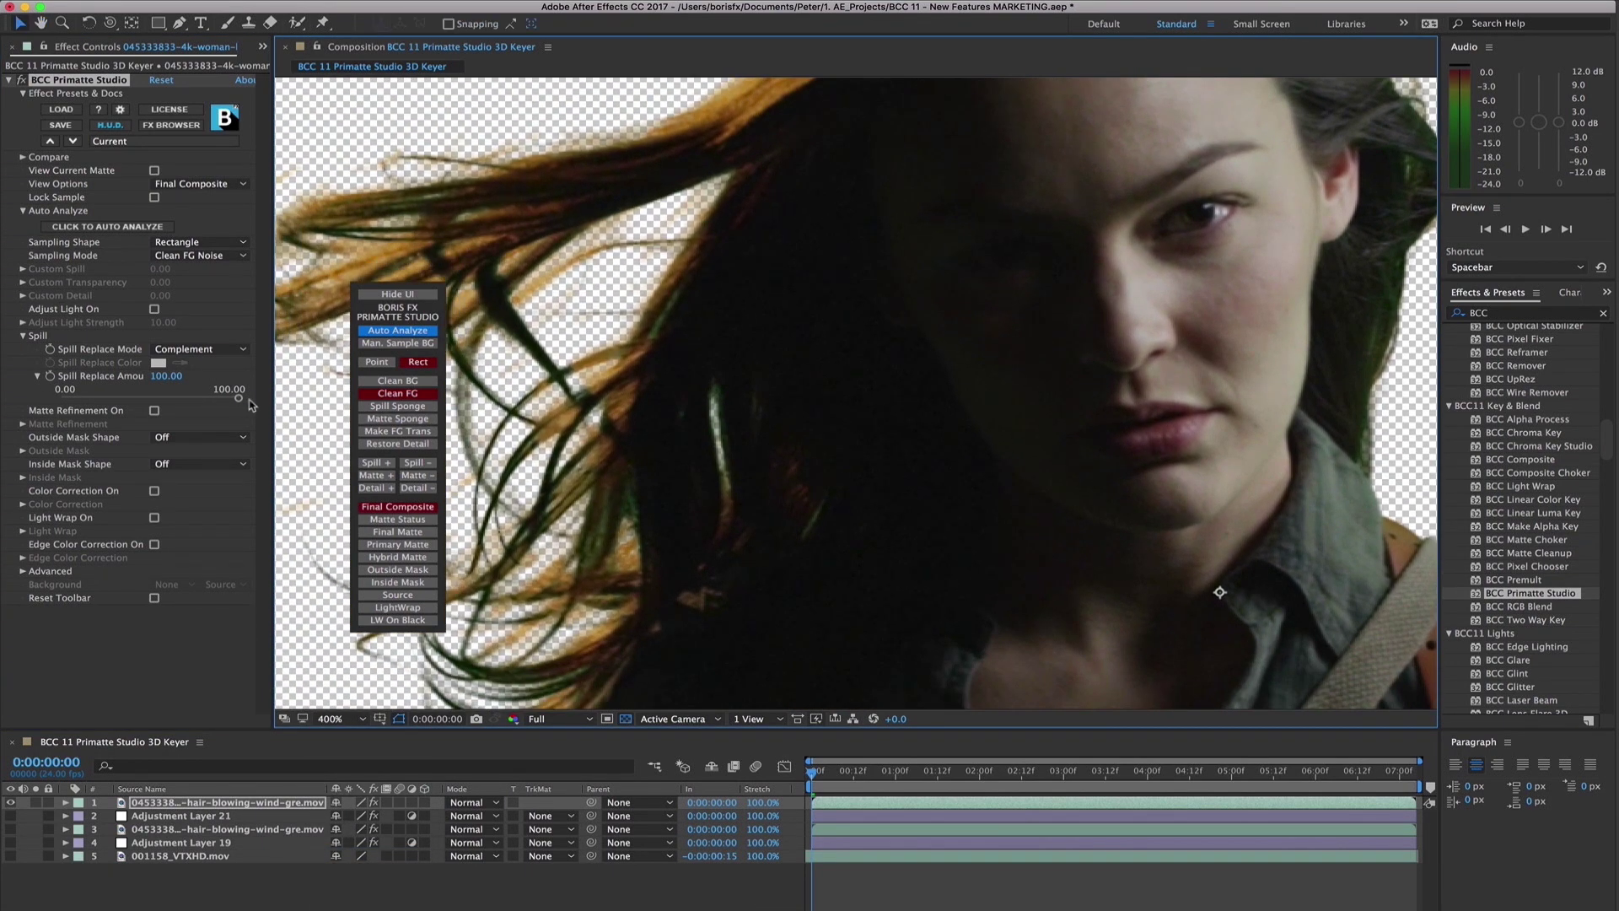
mouse_move(239, 402)
mouse_down()
mouse_move(48, 403)
mouse_move(251, 403)
mouse_up()
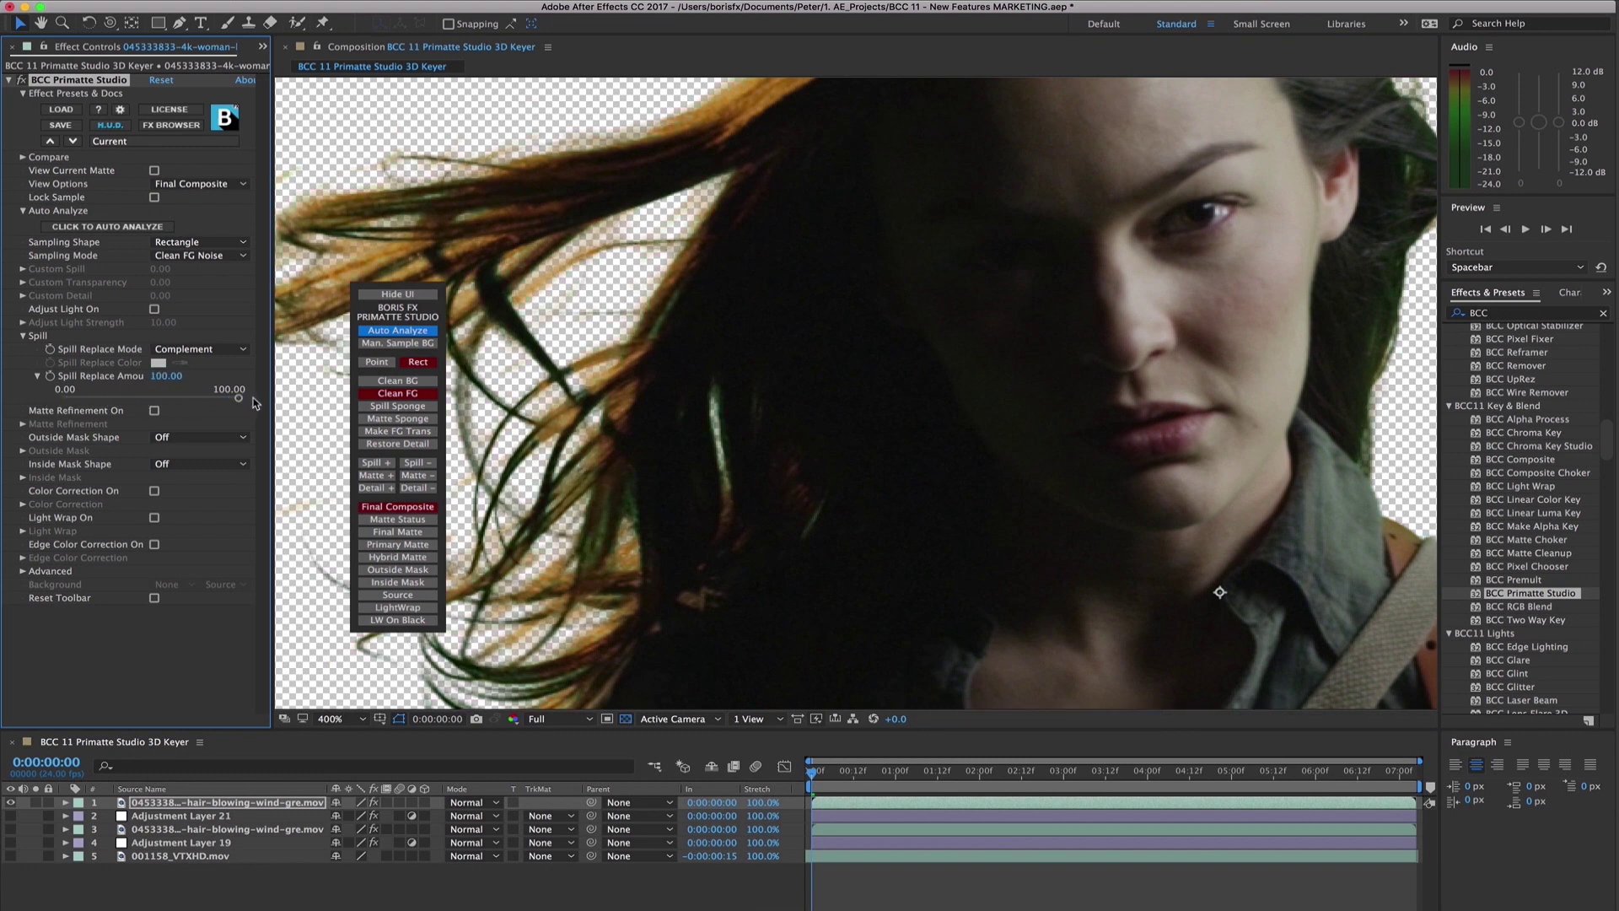
- Remove hair spill using Spill Sponge and Spill −, then return the viewer to Fit up to 100%
click(394, 409)
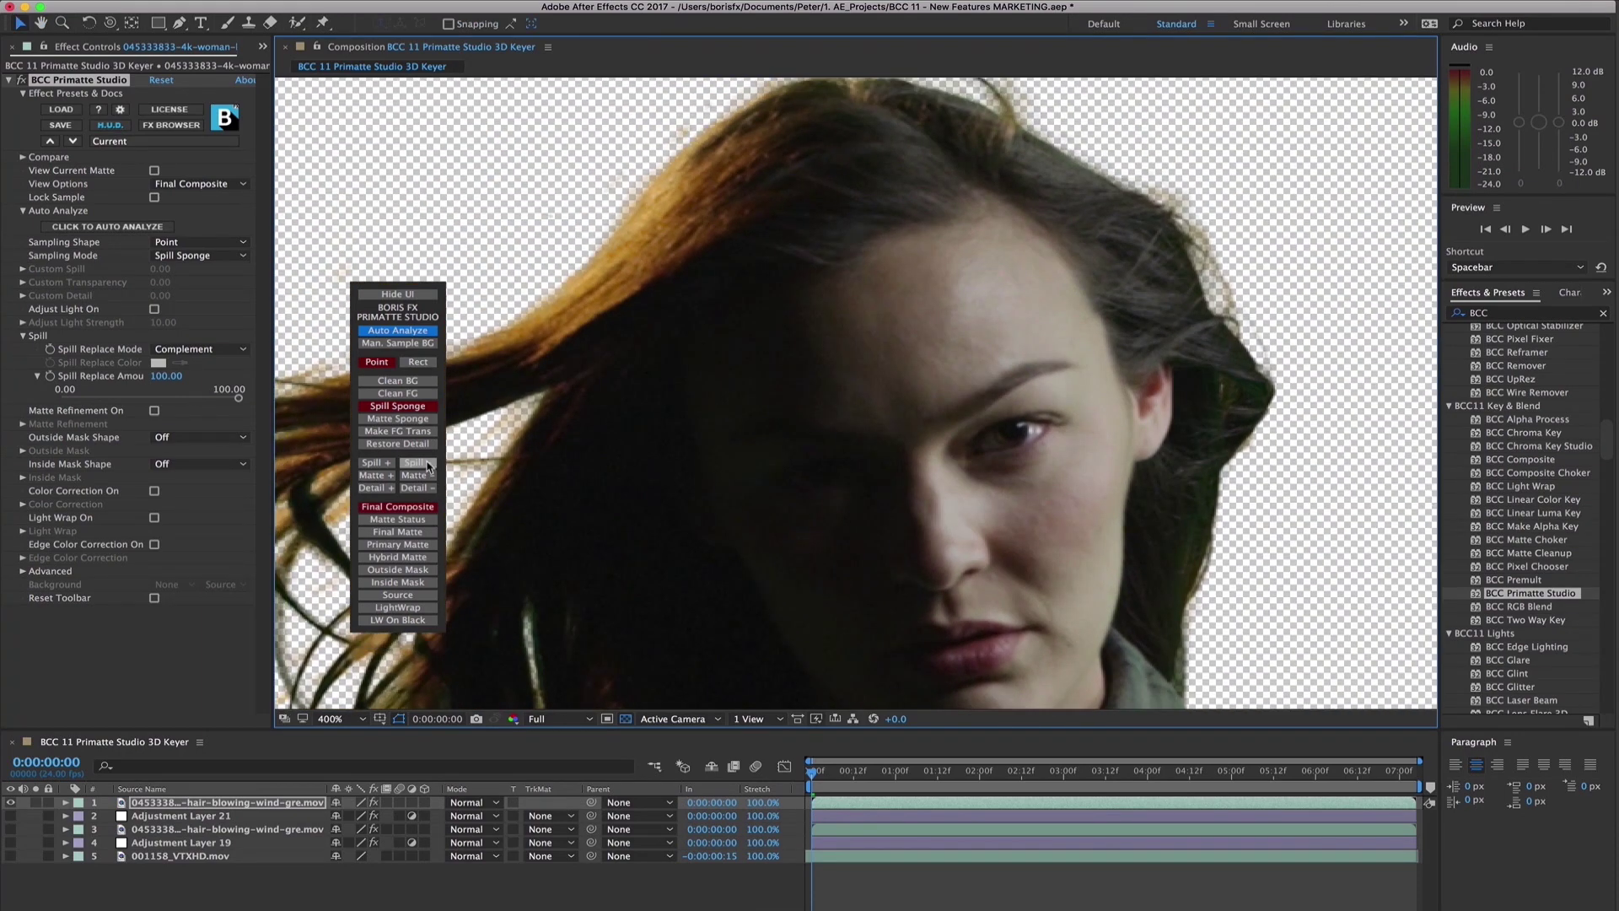
click(417, 463)
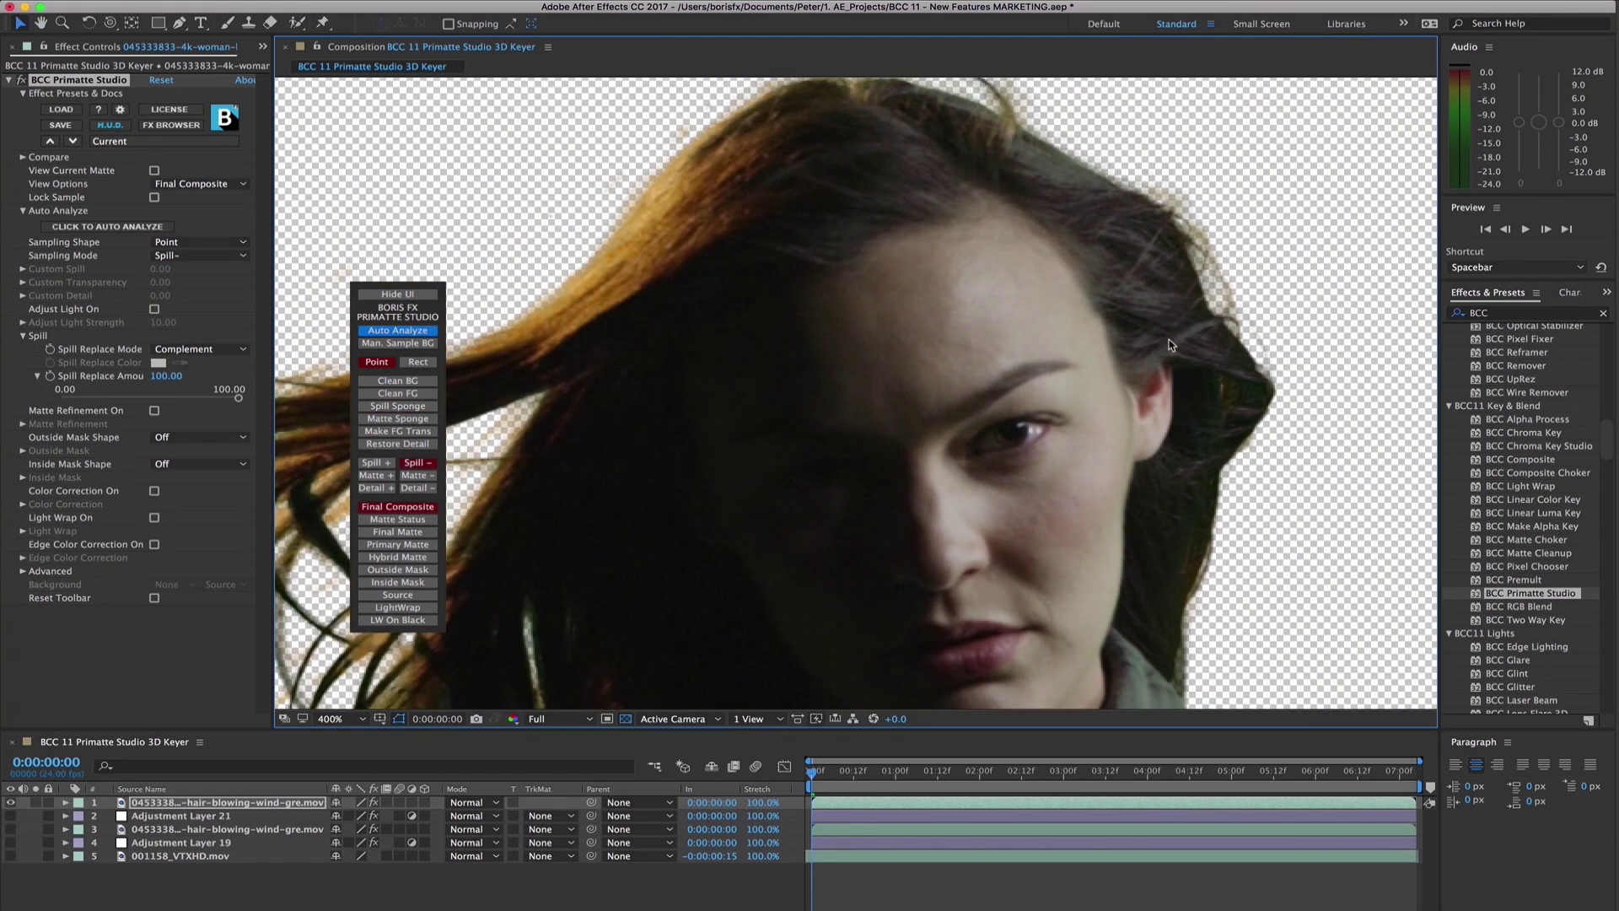
click(347, 719)
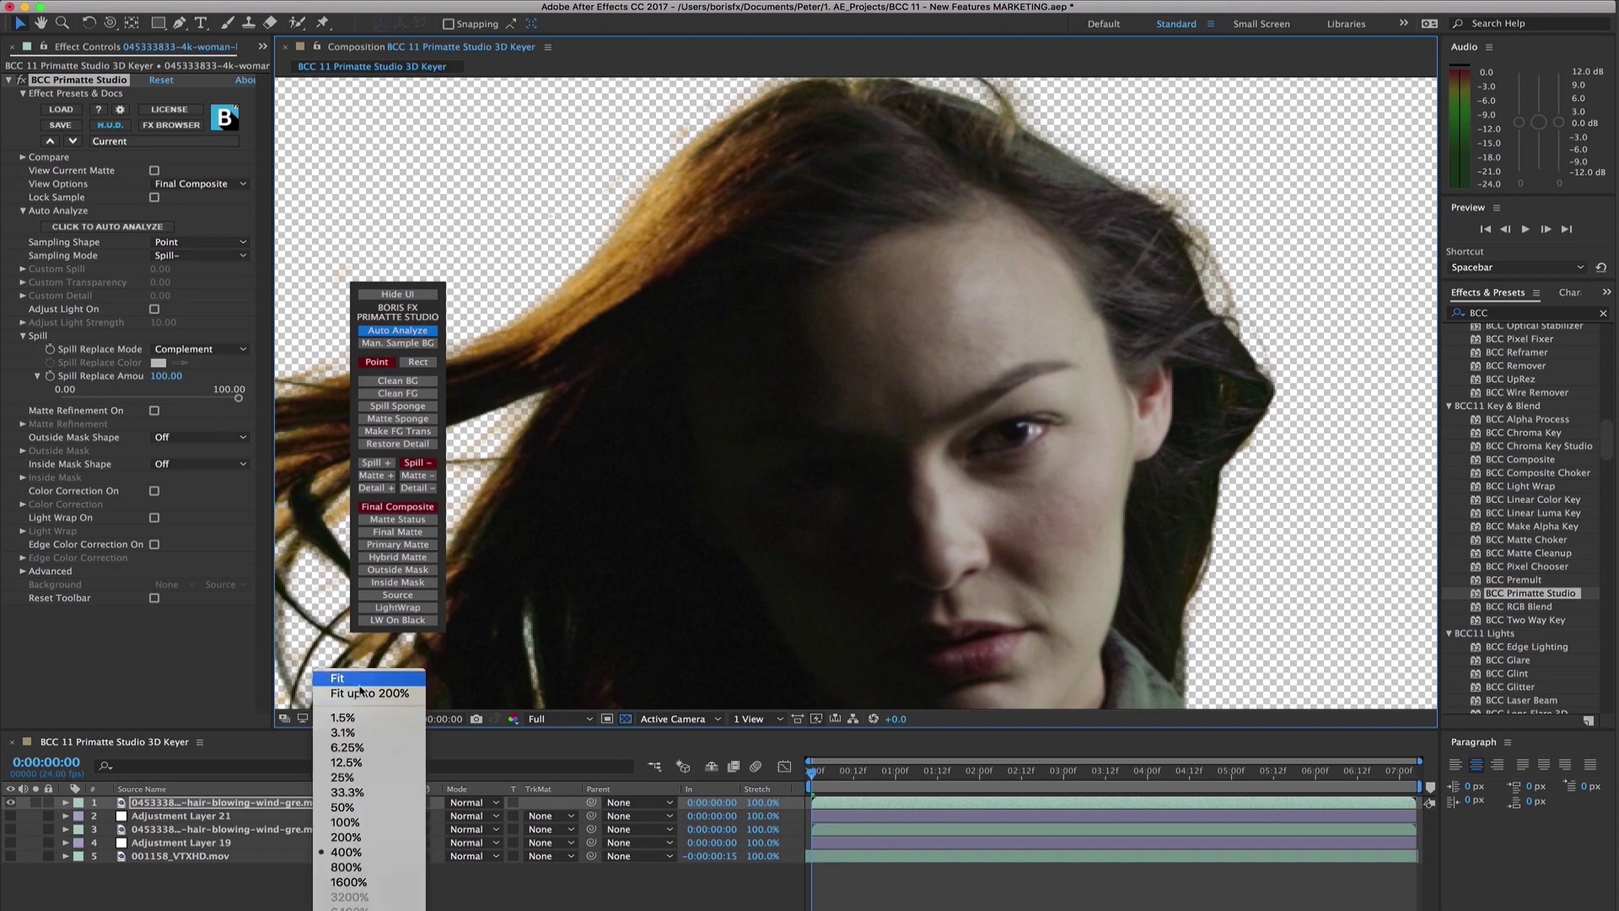
click(362, 697)
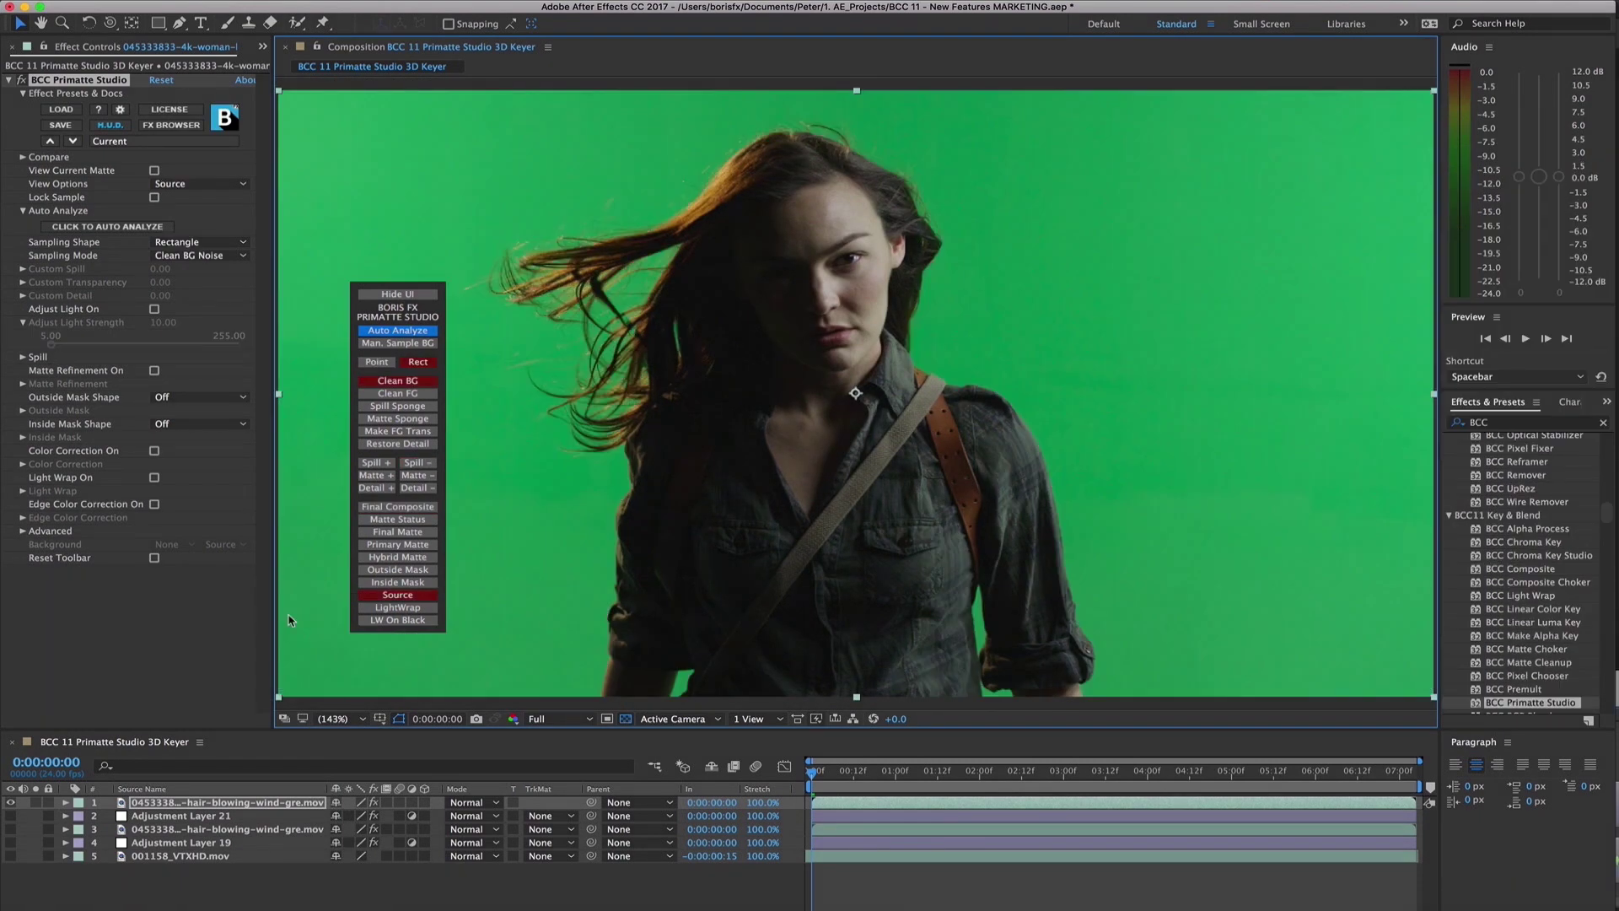
- Turn on Adjust Light at strength 10, view the Final Matte, and enable Matte Refinement
click(397, 520)
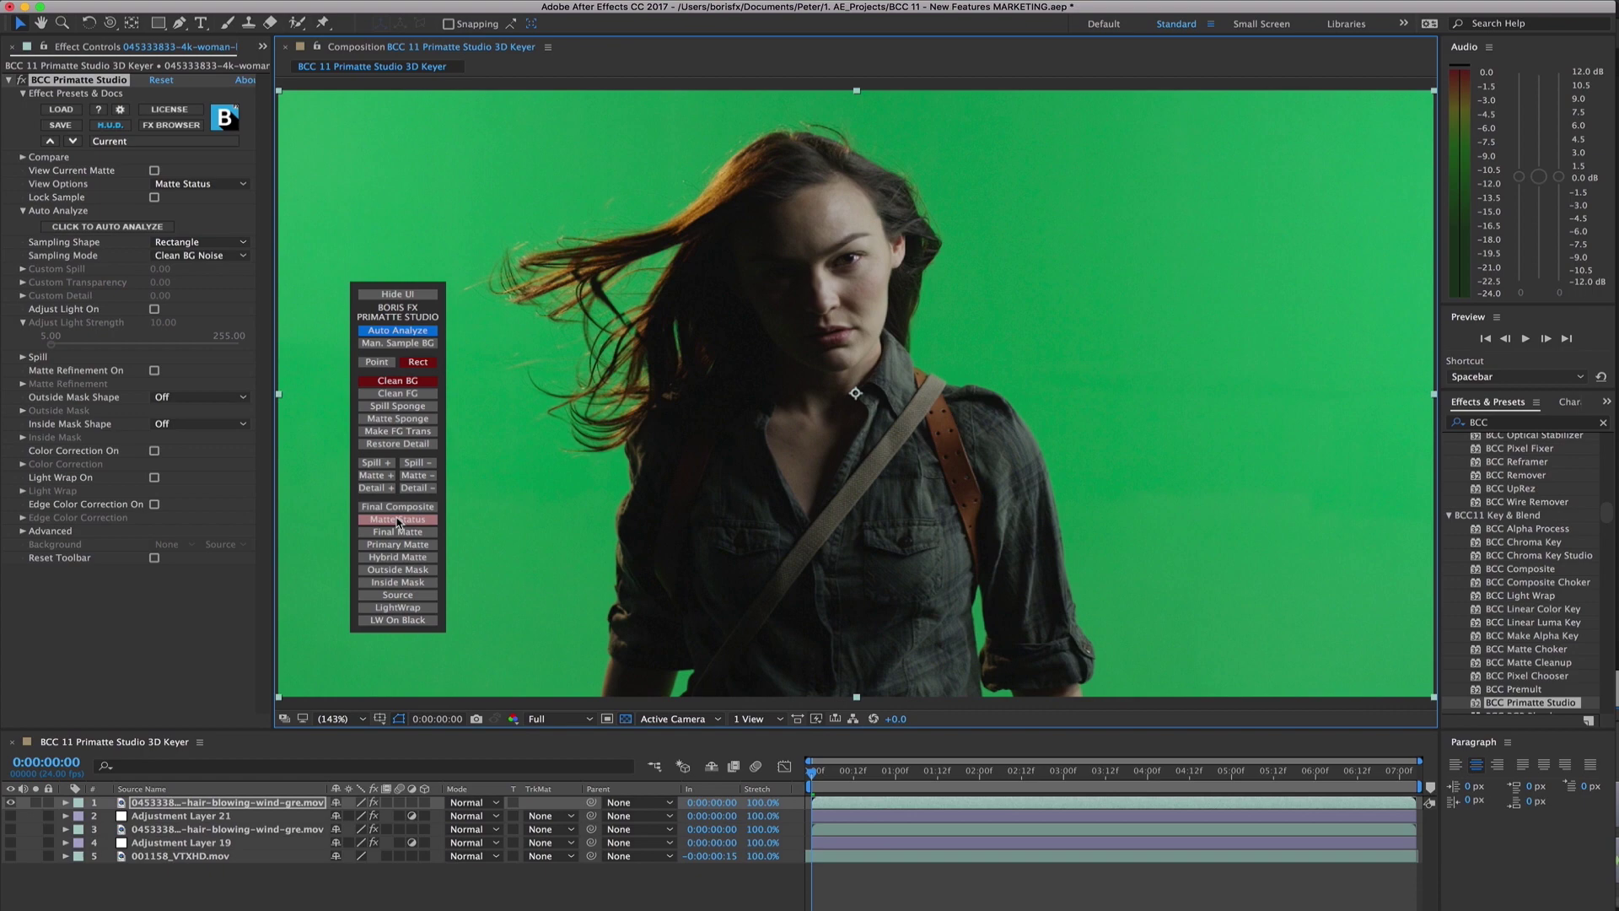
click(155, 310)
click(155, 310)
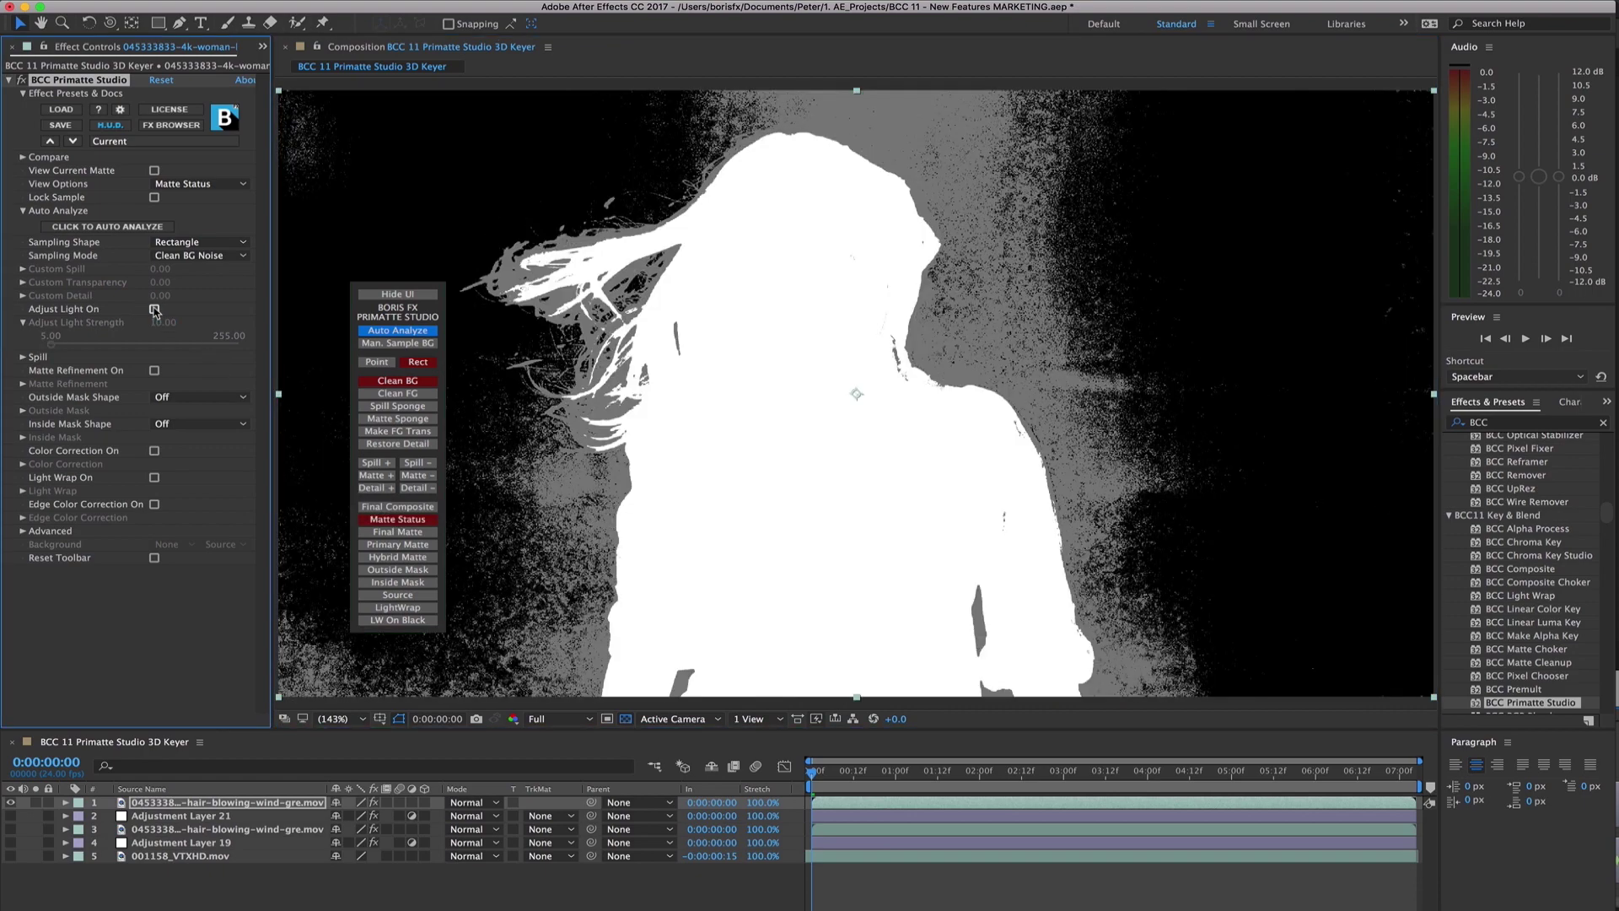
click(154, 309)
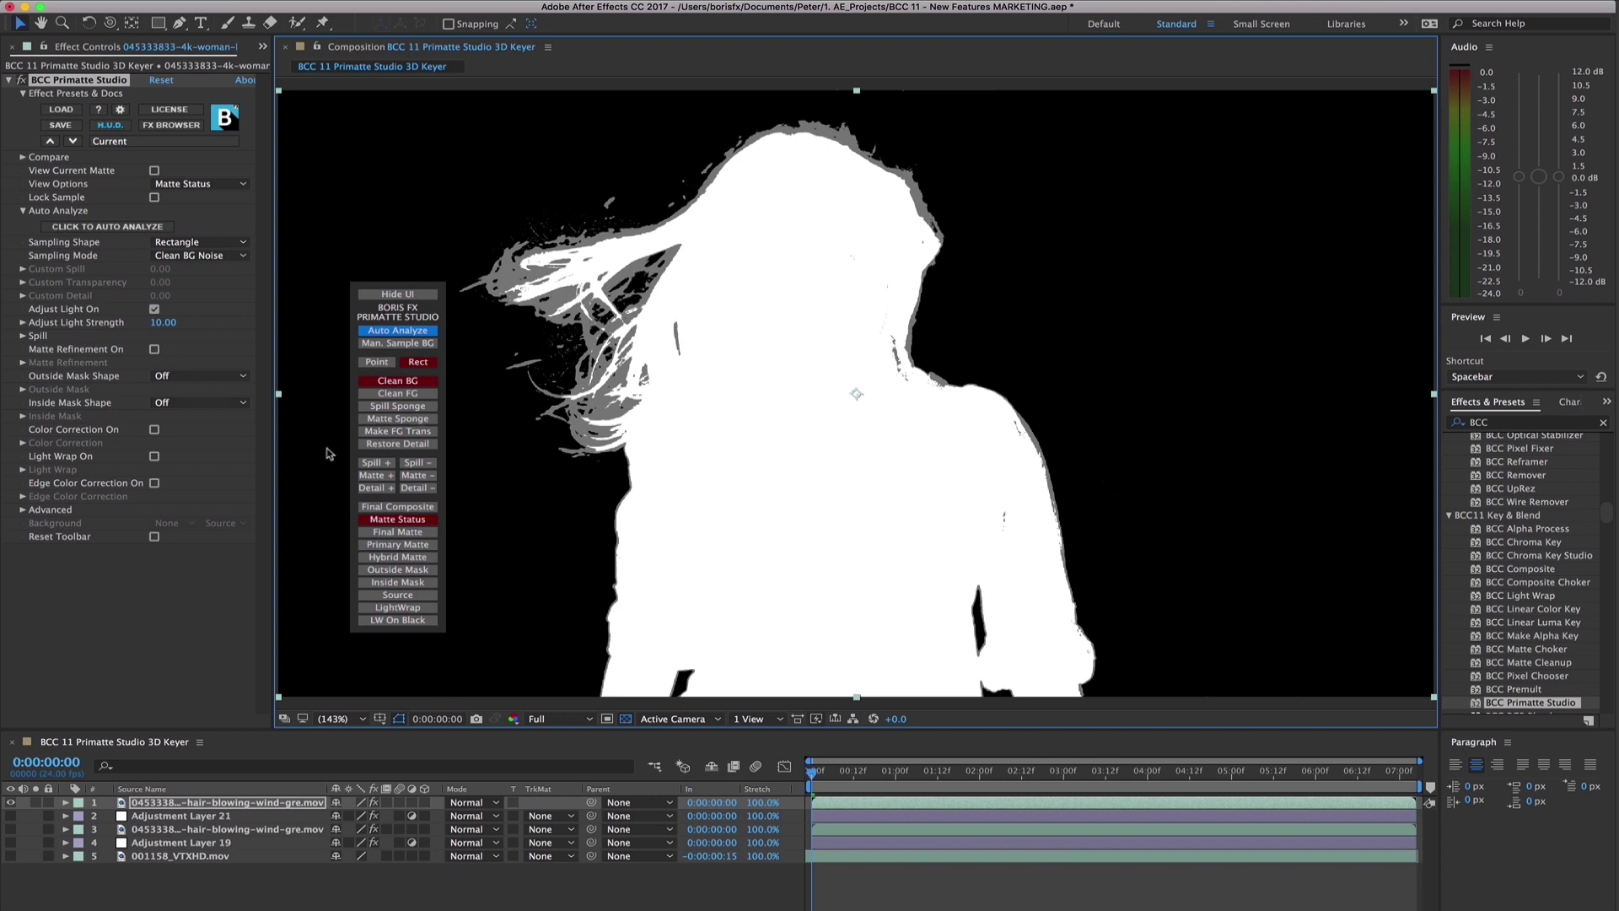
click(397, 531)
click(154, 350)
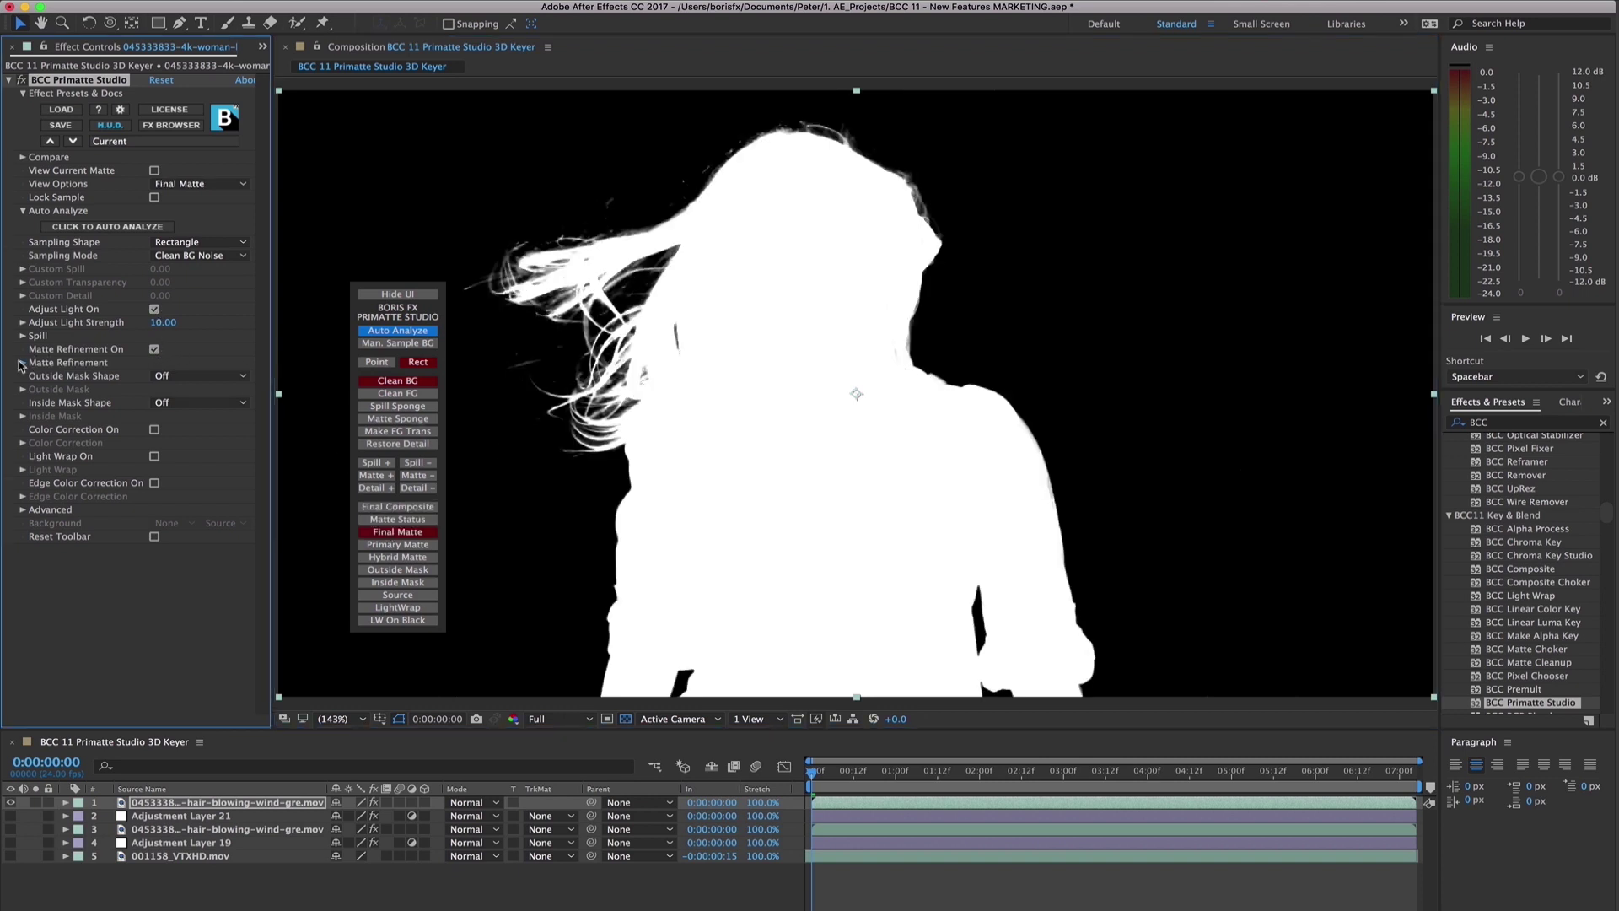
- Set Soften Matte to 0 and Choke to -41.90, then show Source on the left side
click(22, 362)
click(37, 376)
drag(99, 400, 58, 452)
click(35, 424)
click(36, 486)
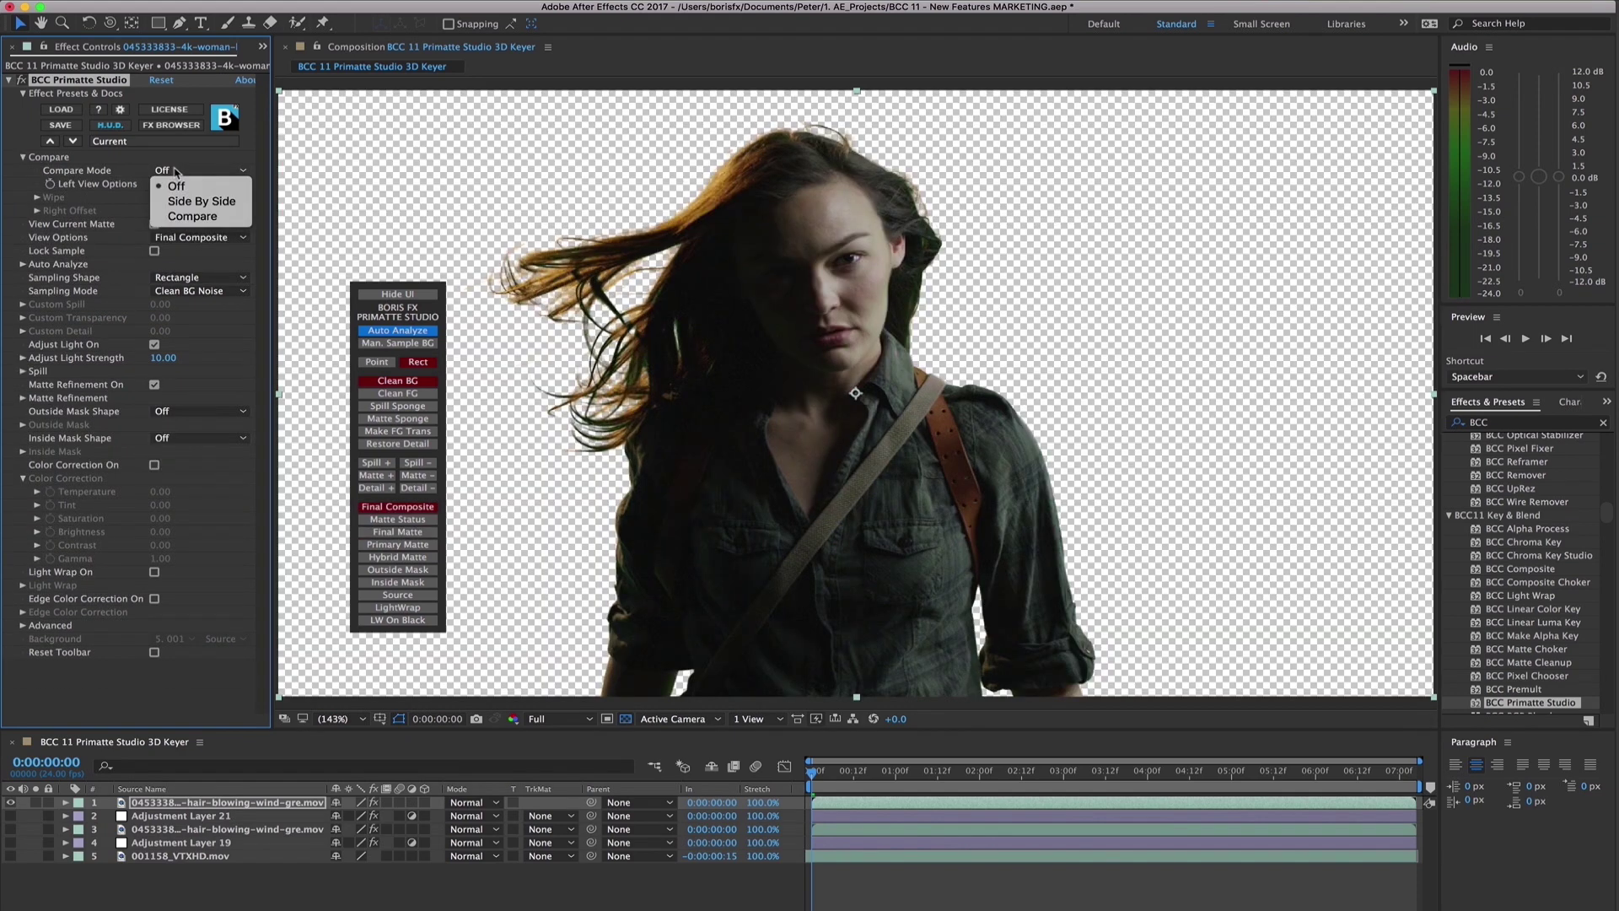
click(190, 203)
- Turn on color correction with Temperature 12, Tint 5, Saturation 10, Brightness 5 and Contrast 5
click(154, 464)
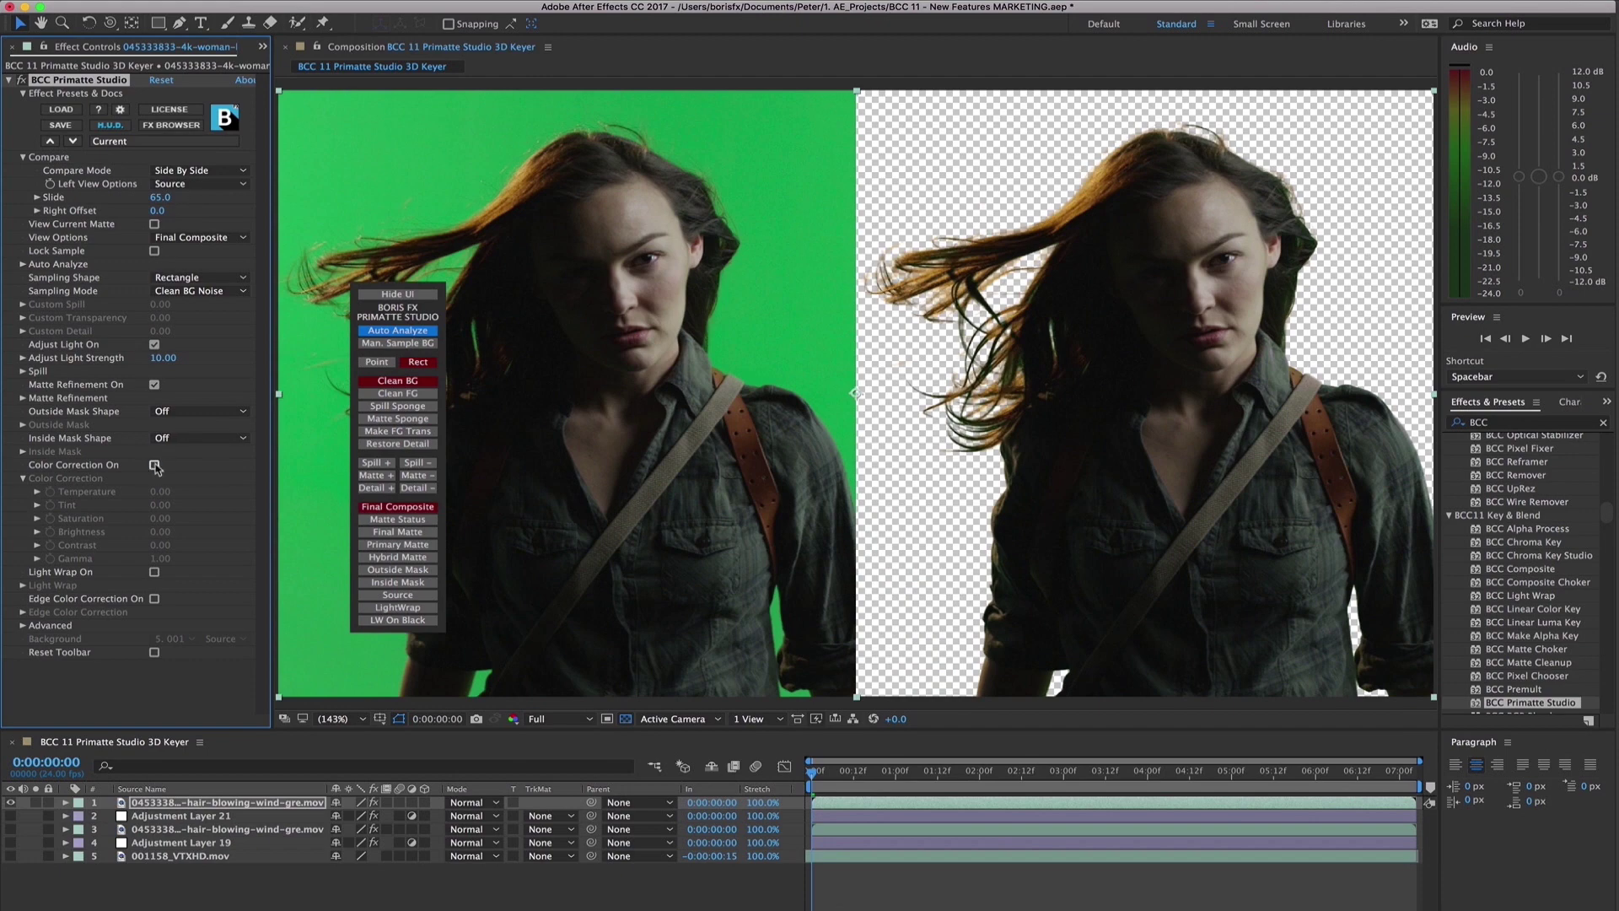
click(160, 491)
text(12)
click(160, 504)
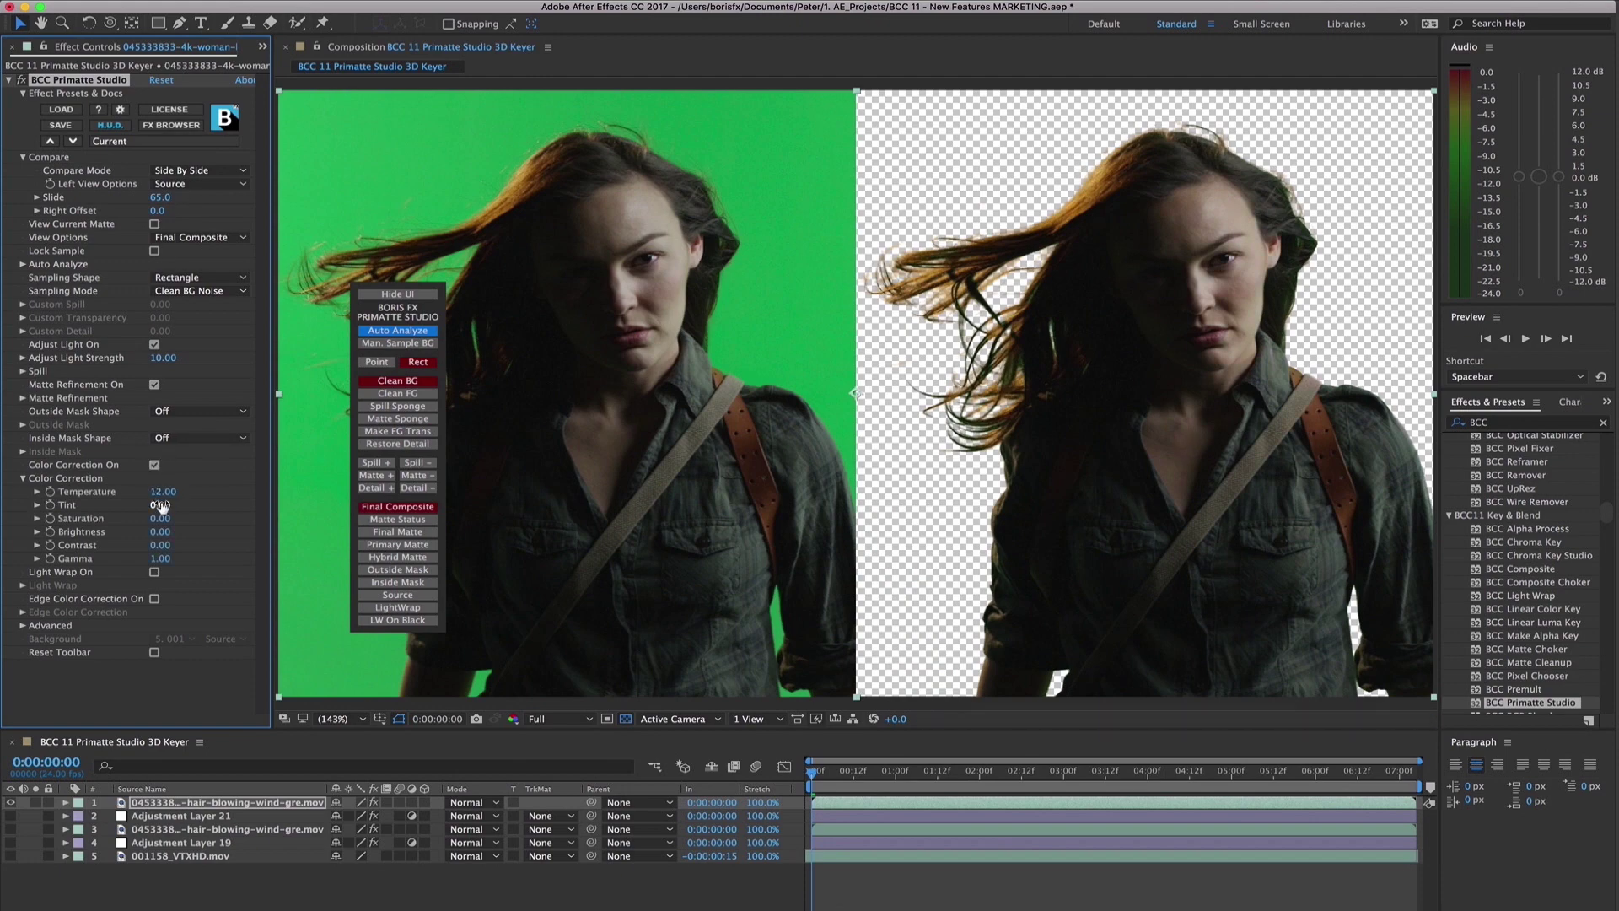
text(5)
click(161, 518)
text(10)
key(Return)
click(160, 532)
text(5)
click(160, 545)
text(5)
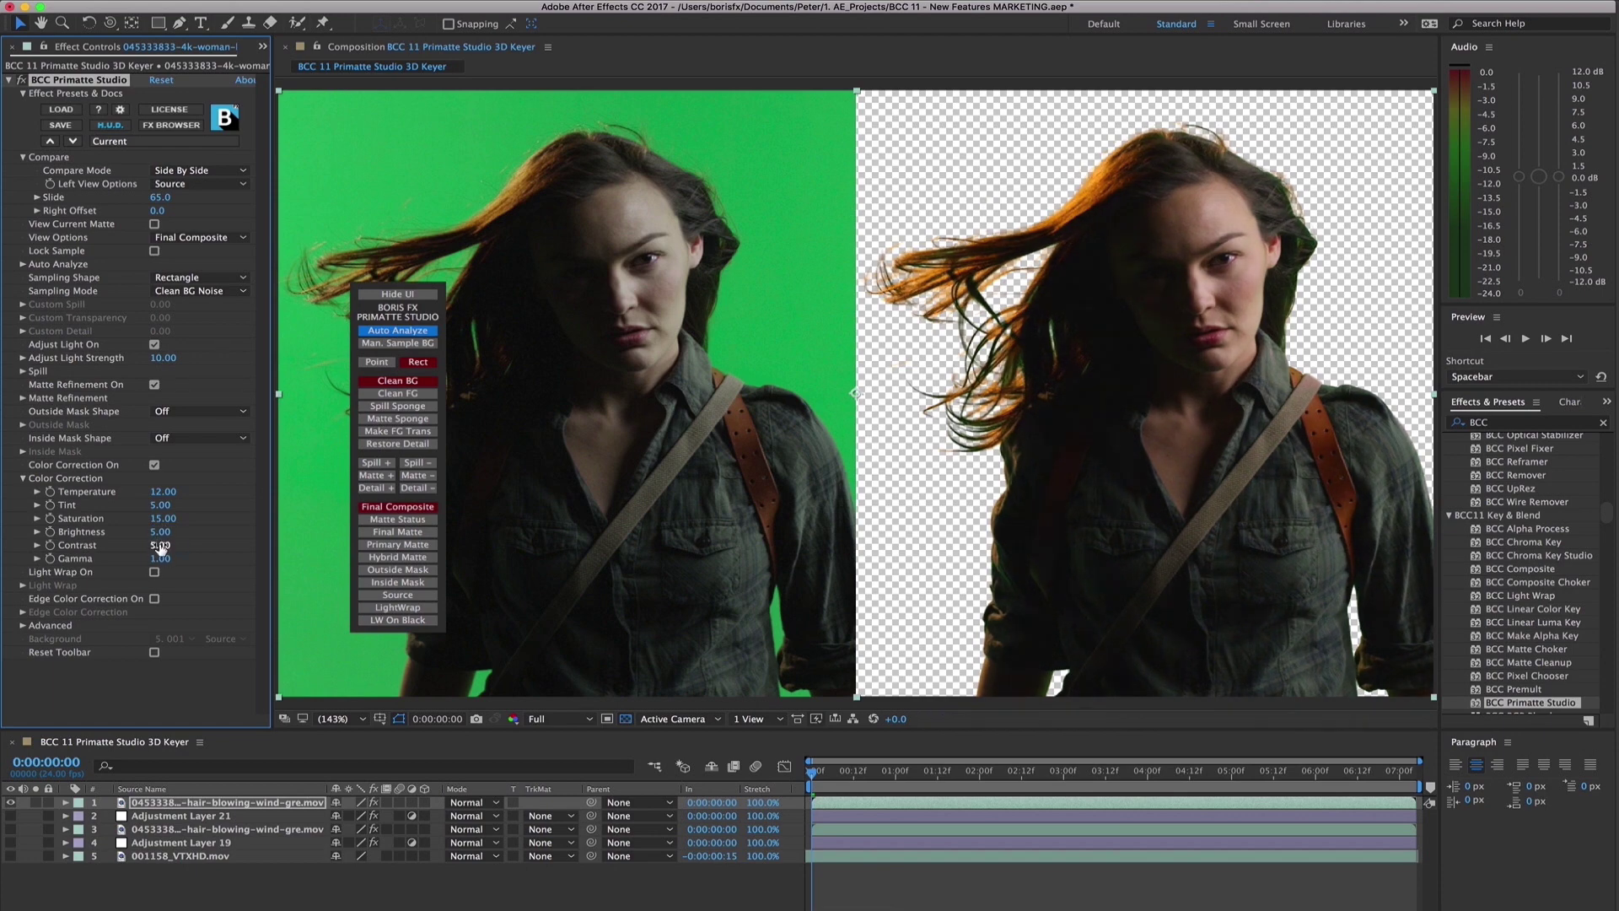
- Enable light wrap, preview it alone on black, then return to the final composite view
click(154, 572)
click(23, 585)
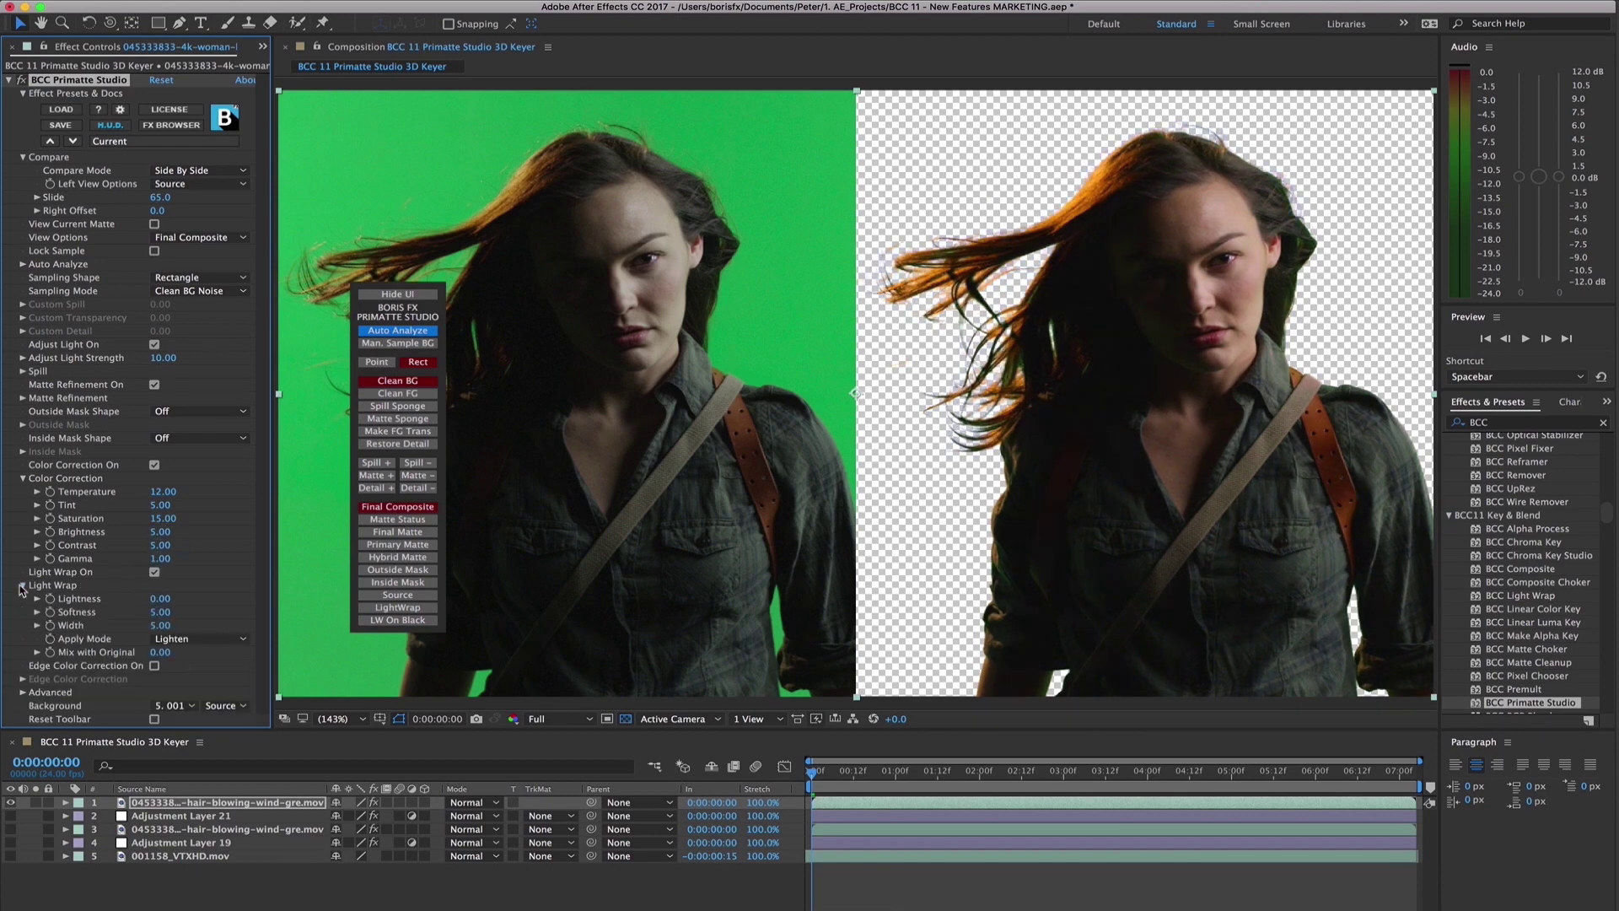
click(378, 621)
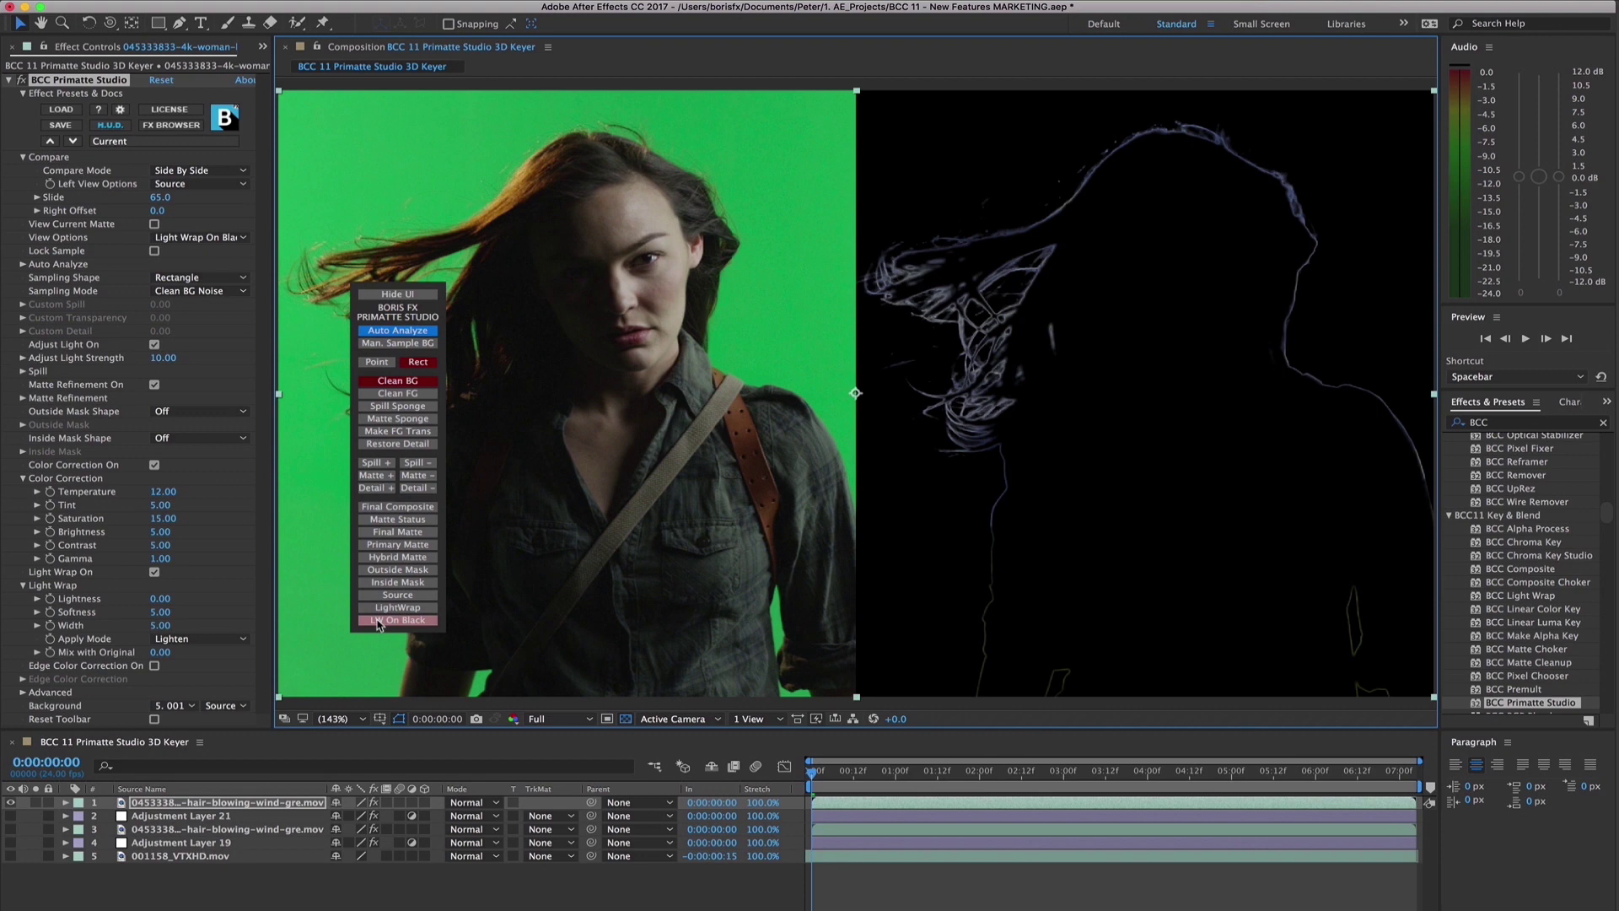
click(397, 506)
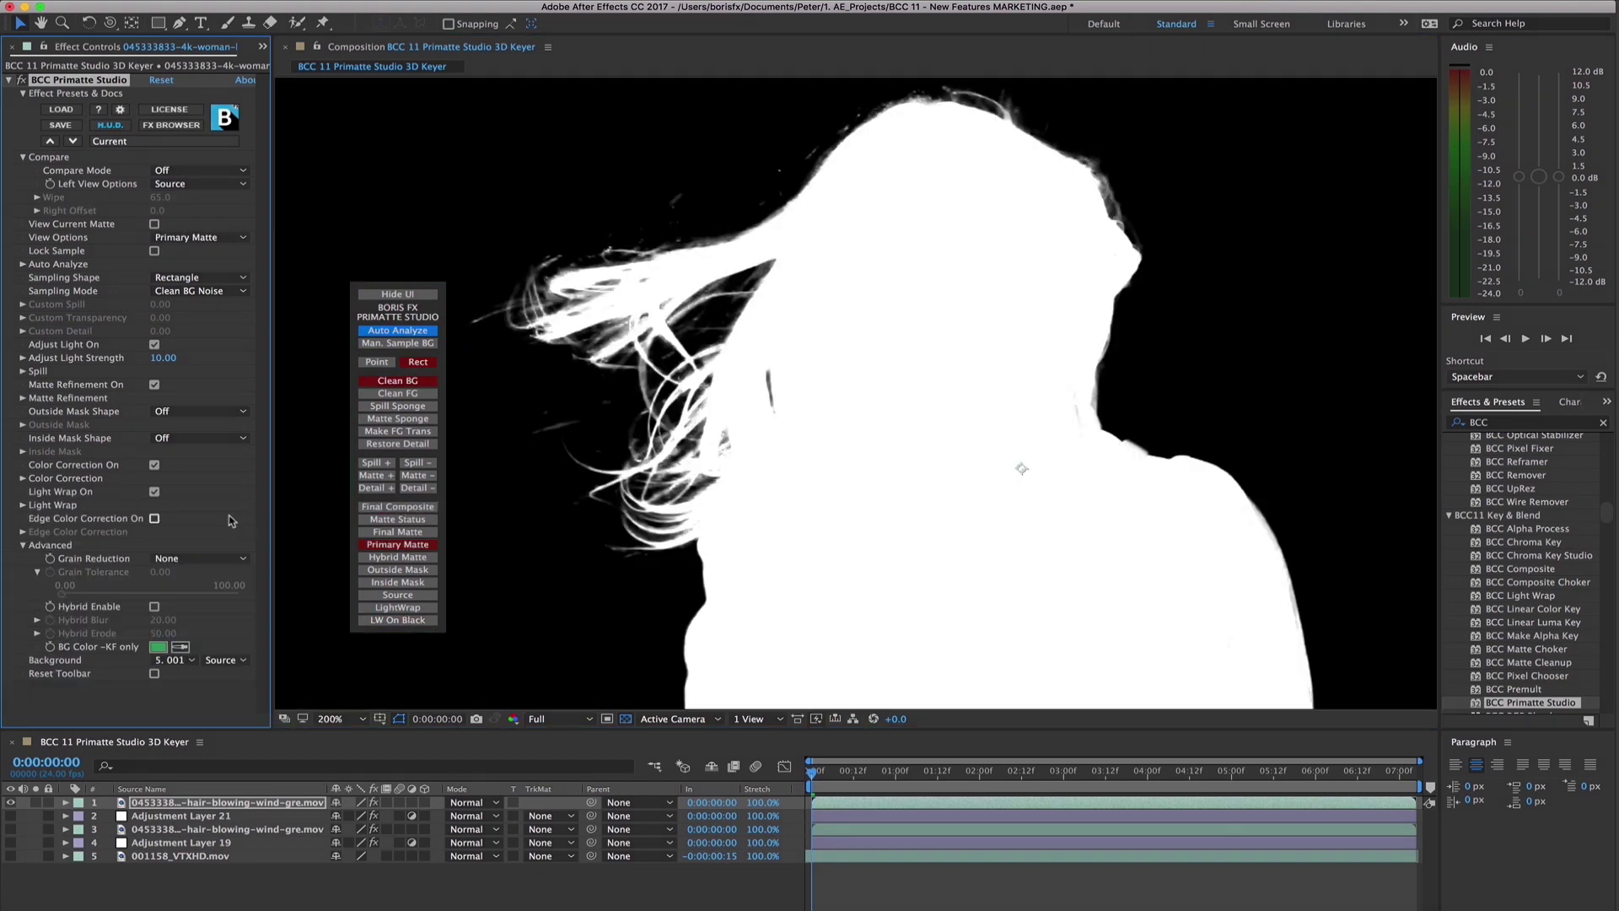
- Try Medium grain reduction with tolerance 11.90, revert it to None, then view the Hybrid Matte
click(184, 560)
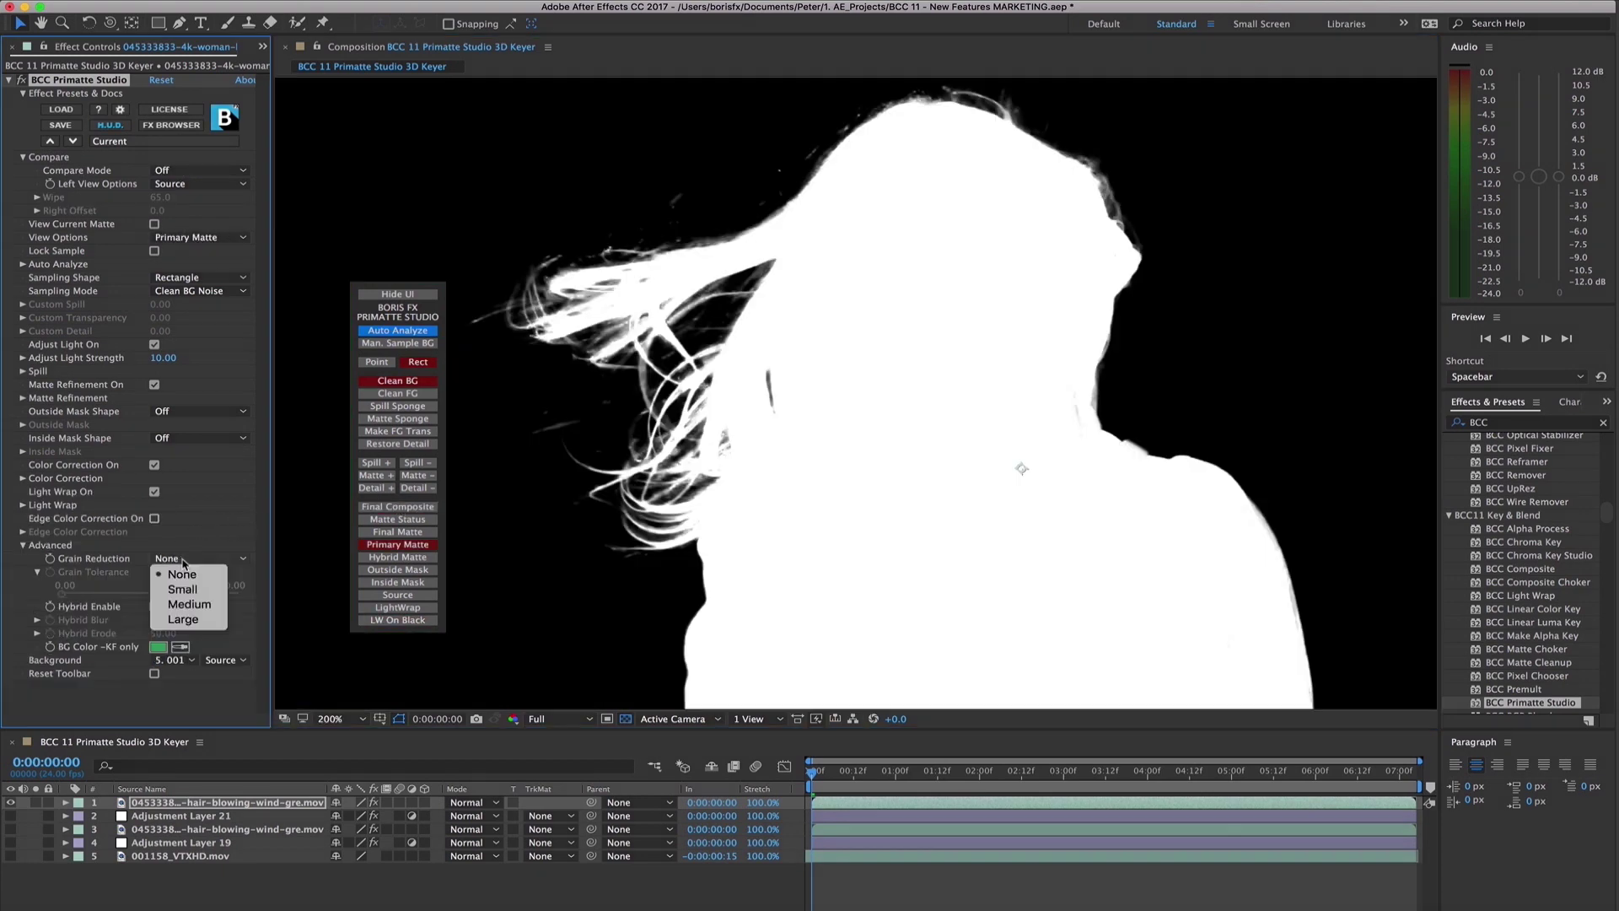
click(189, 604)
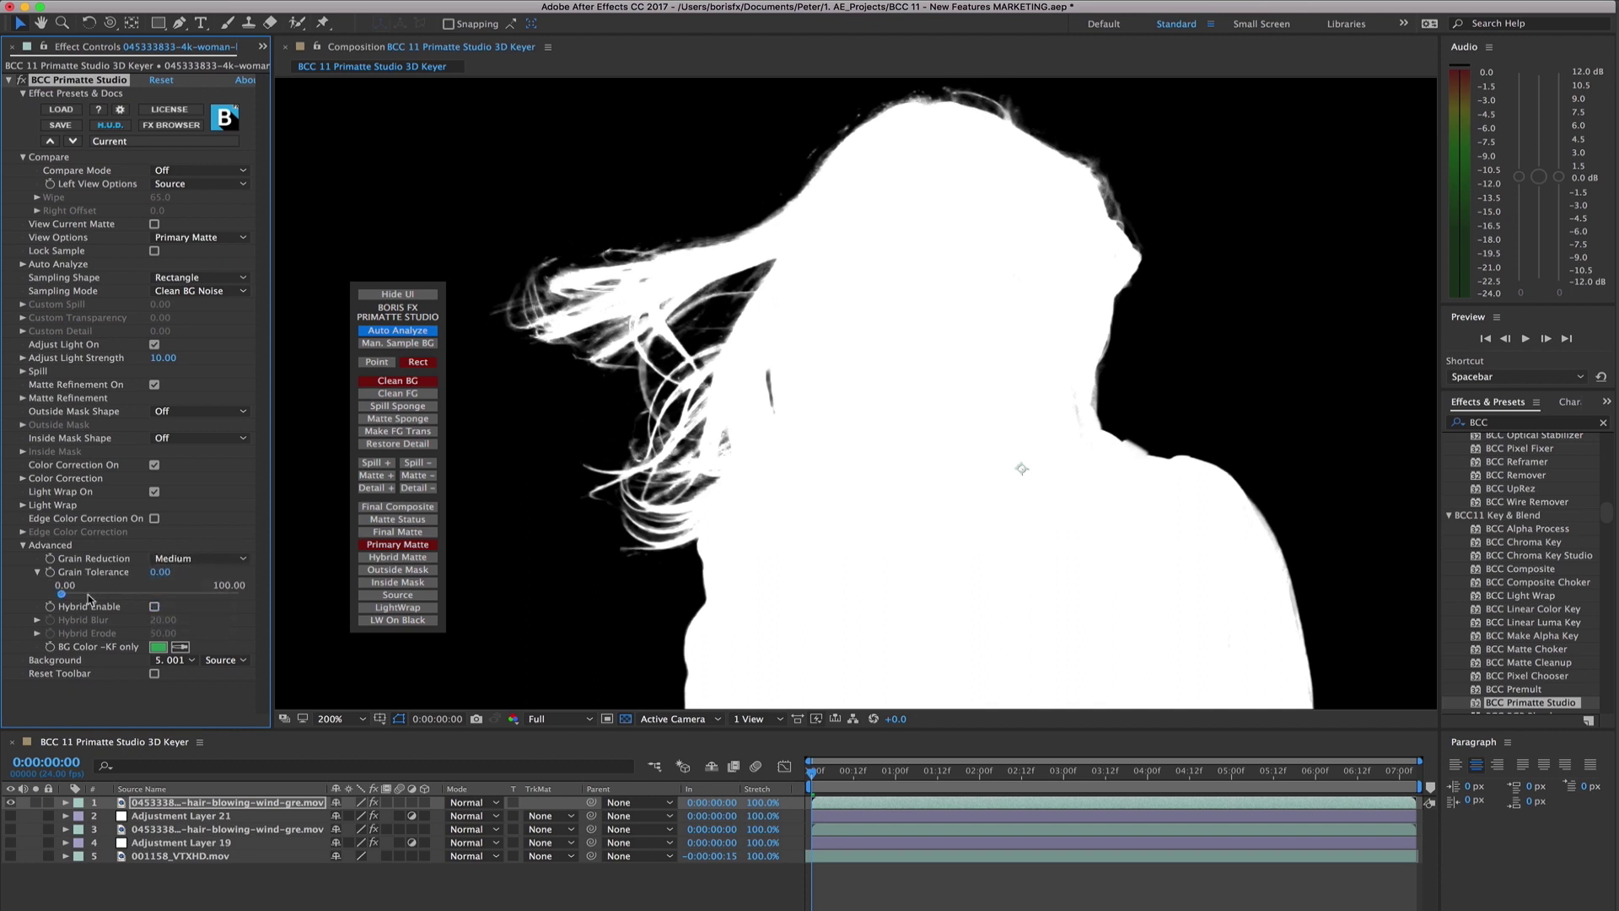
mouse_move(62, 595)
mouse_down()
mouse_move(83, 595)
mouse_move(51, 595)
mouse_up()
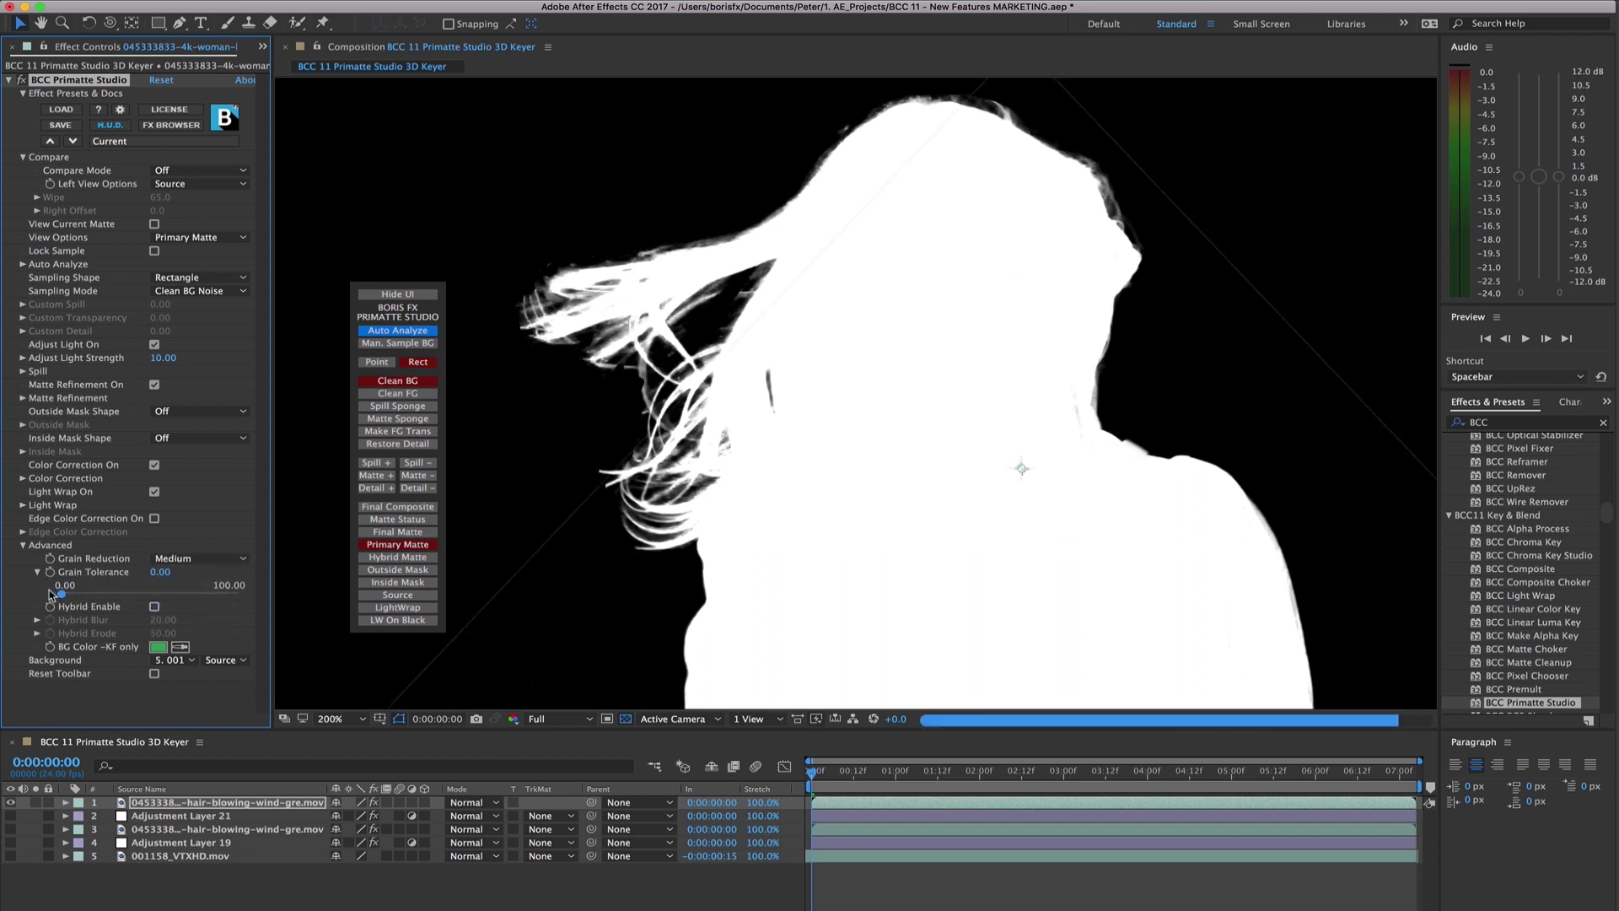
click(186, 560)
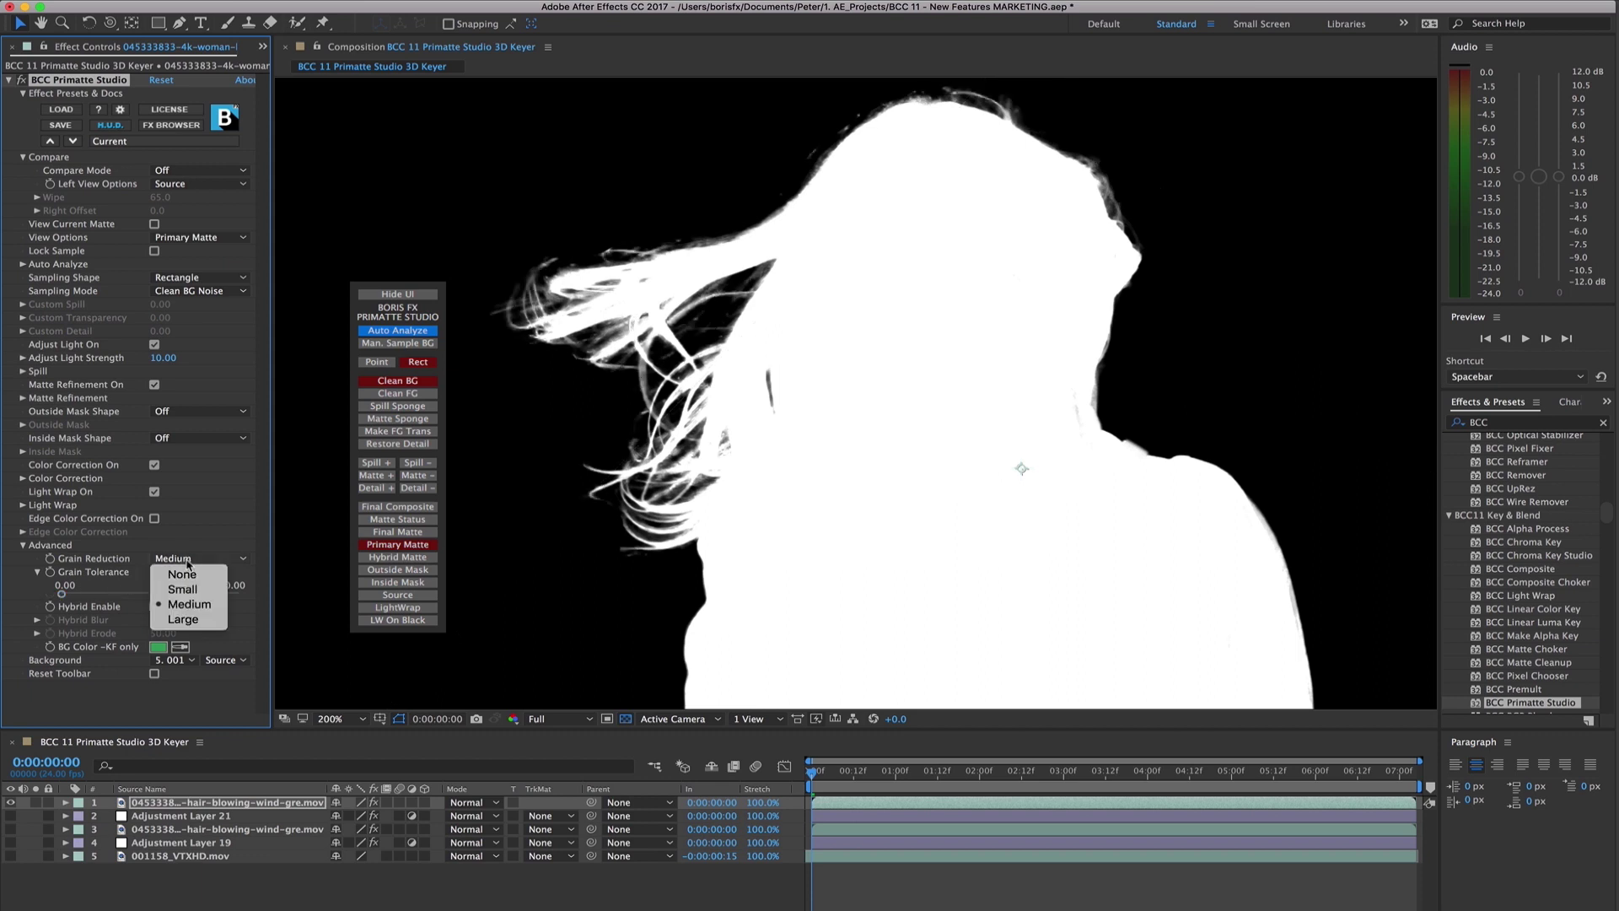
click(199, 240)
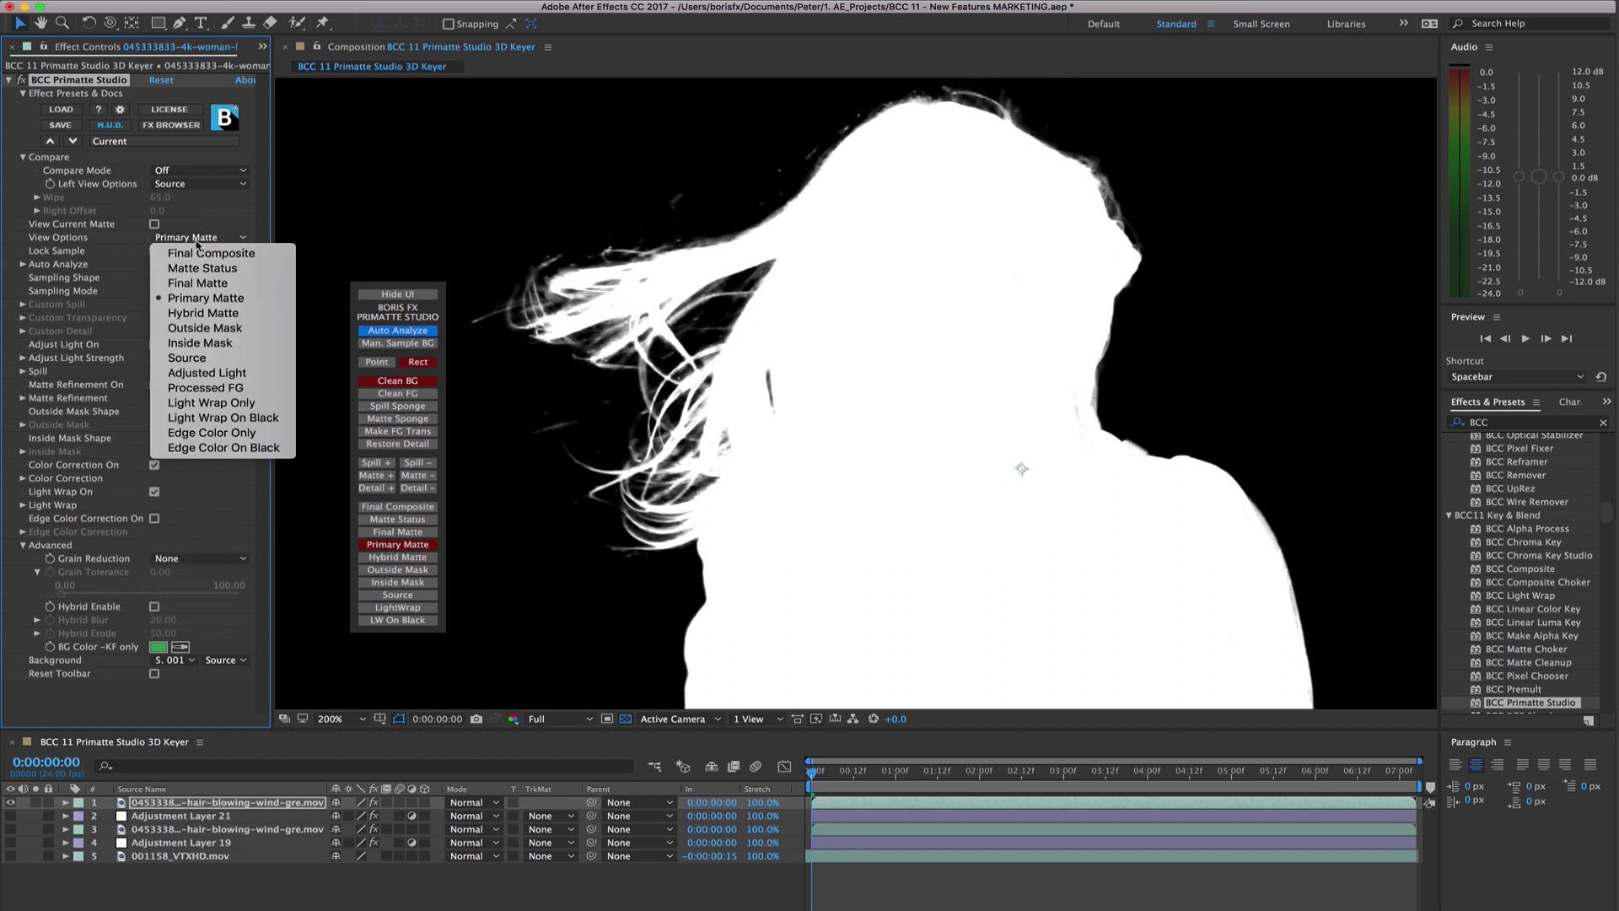
click(203, 315)
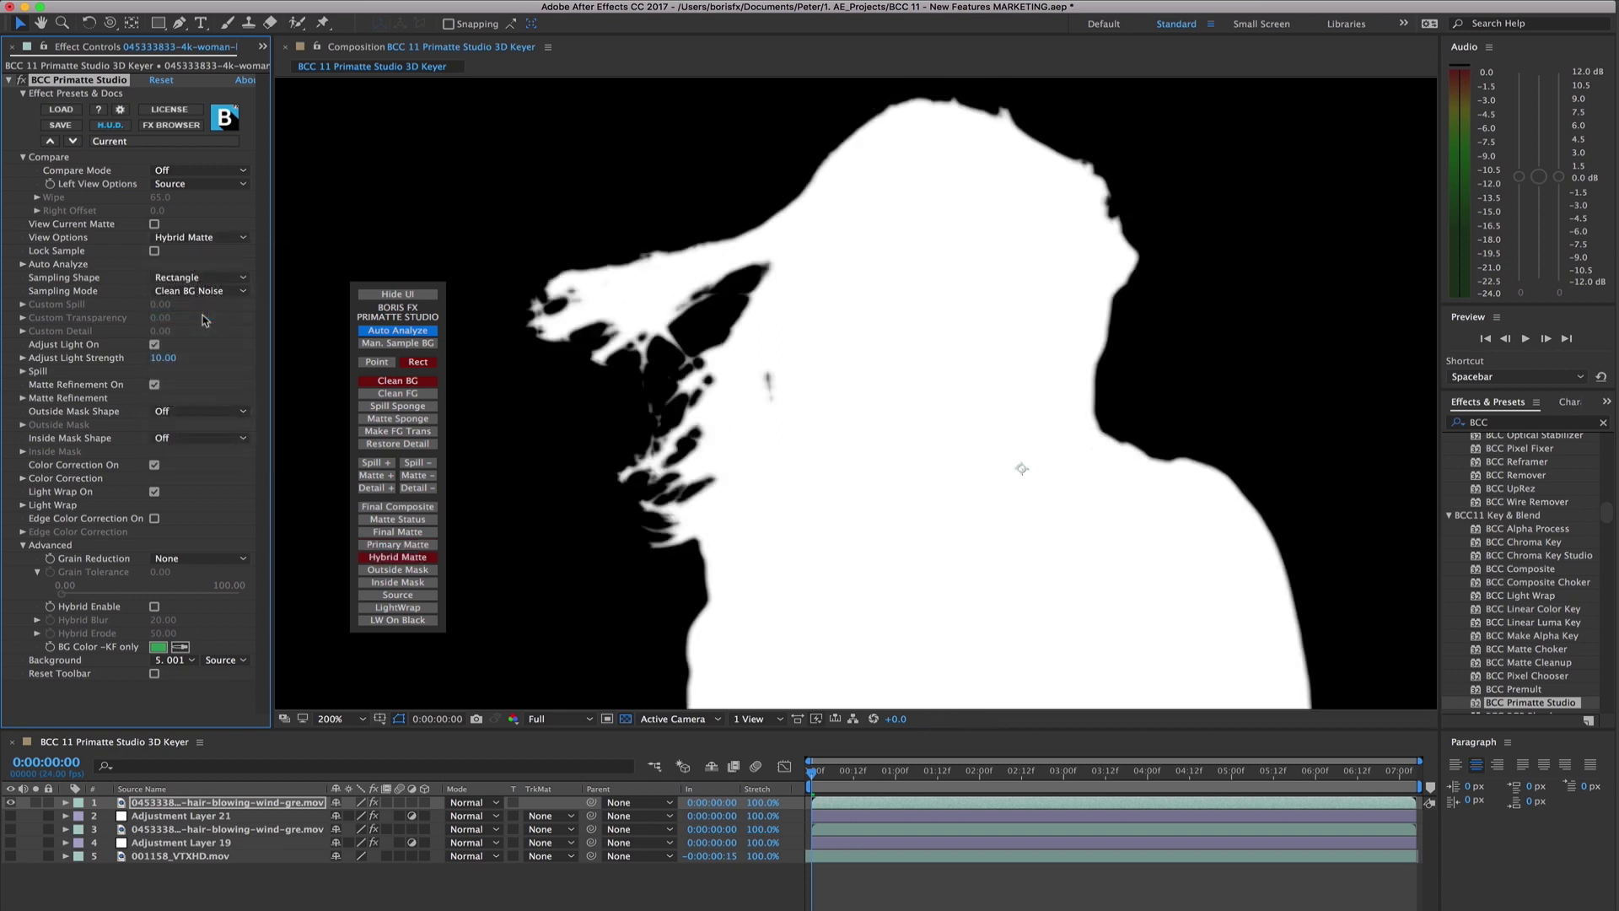
click(208, 239)
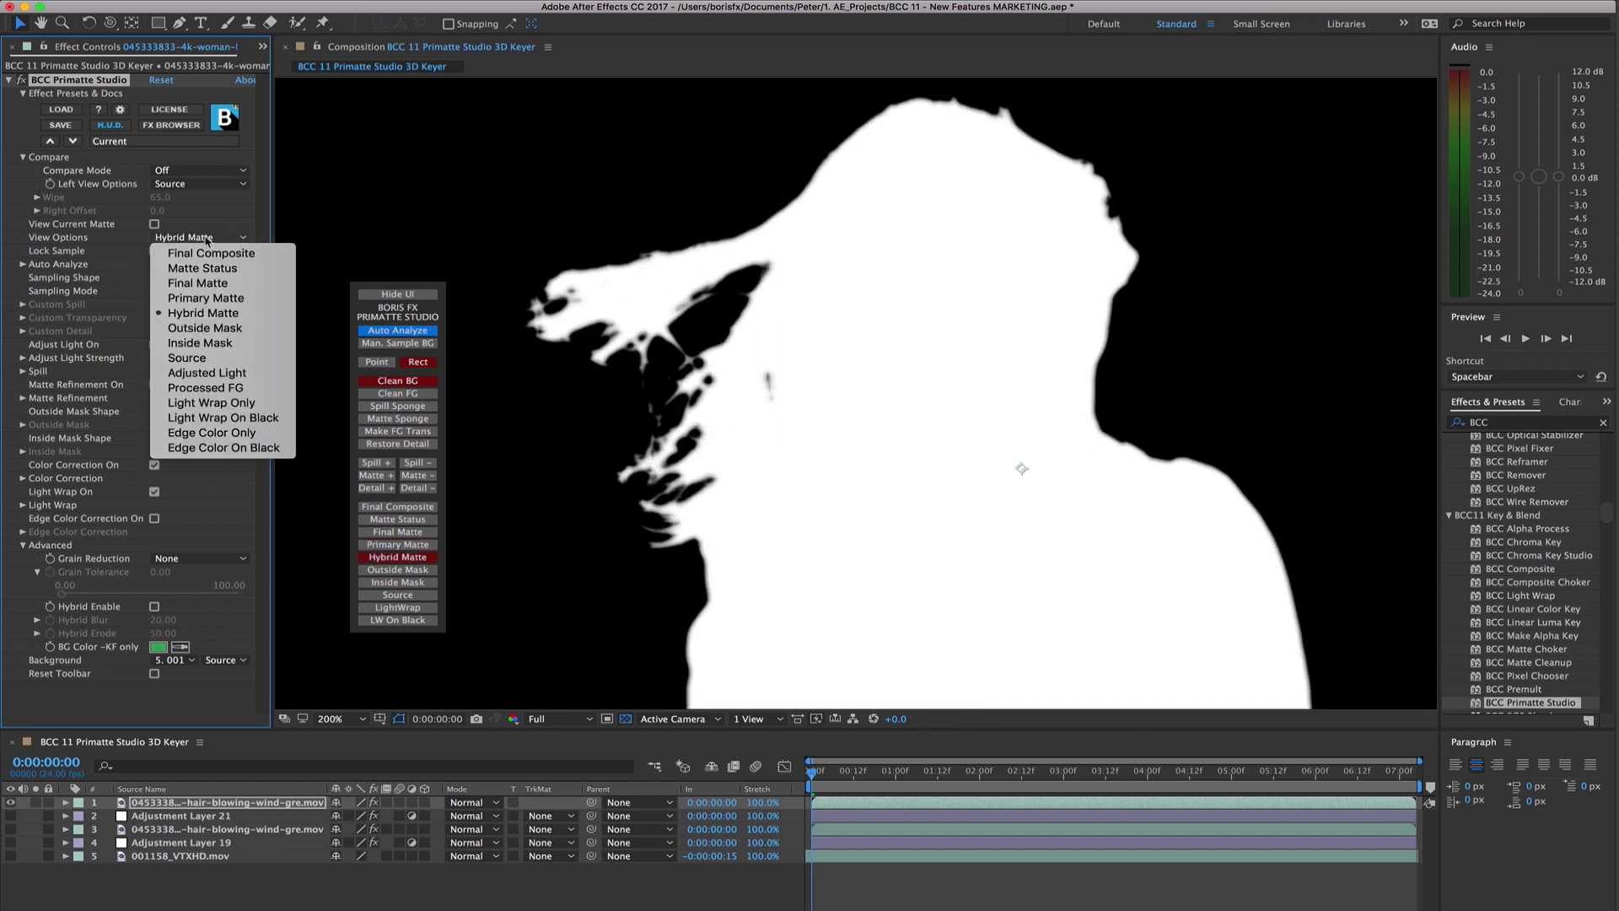